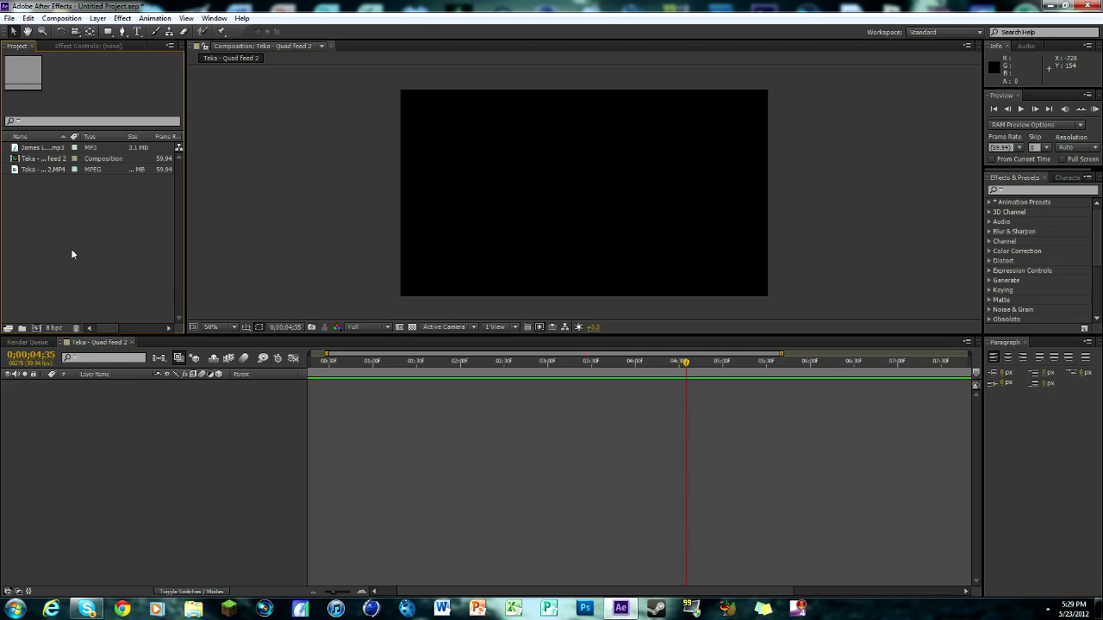
Try dragging the song toward the composition, then dismiss the Import File dialog.
{"action": "mouse_move", "coordinate": [50, 147]}
{"action": "left_mouse_down"}
{"action": "mouse_move", "coordinate": [64, 159]}
{"action": "mouse_move", "coordinate": [73, 142]}
{"action": "mouse_move", "coordinate": [69, 154]}
{"action": "mouse_move", "coordinate": [53, 149]}
{"action": "left_mouse_up"}
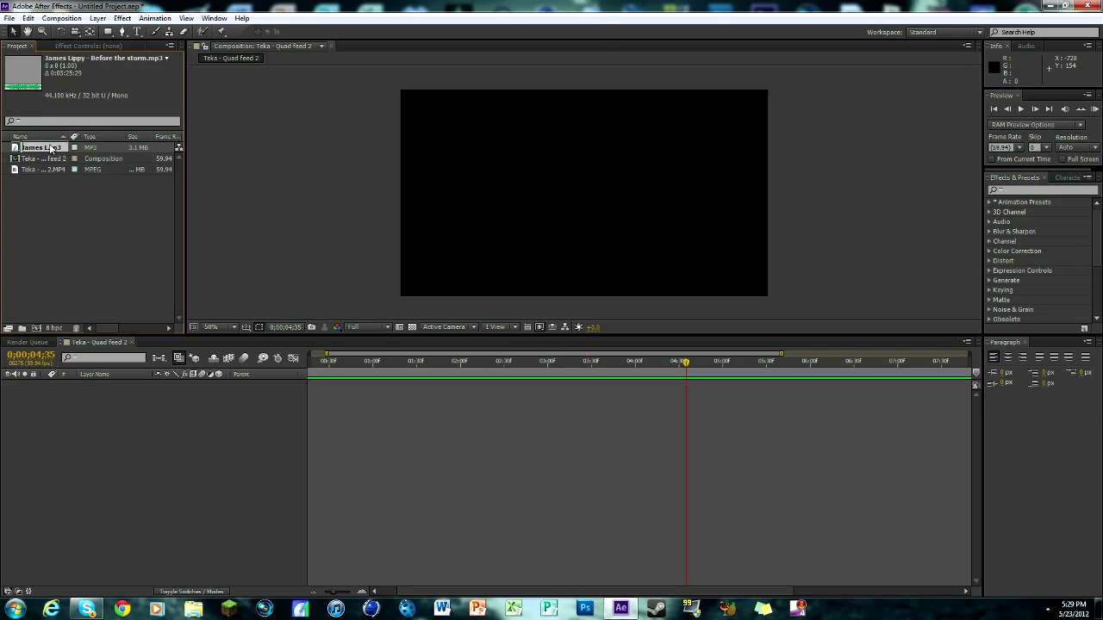
{"action": "left_click_drag", "start_coordinate": [51, 149], "coordinate": [836, 566]}
{"action": "left_click", "coordinate": [37, 293]}
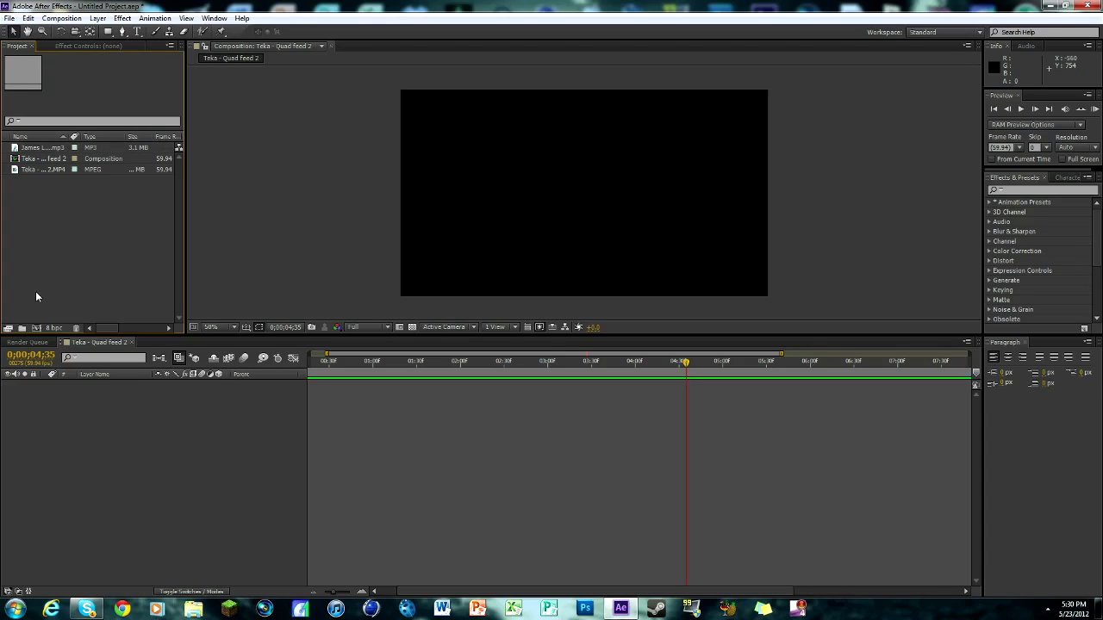
{"action": "double_click", "coordinate": [63, 251]}
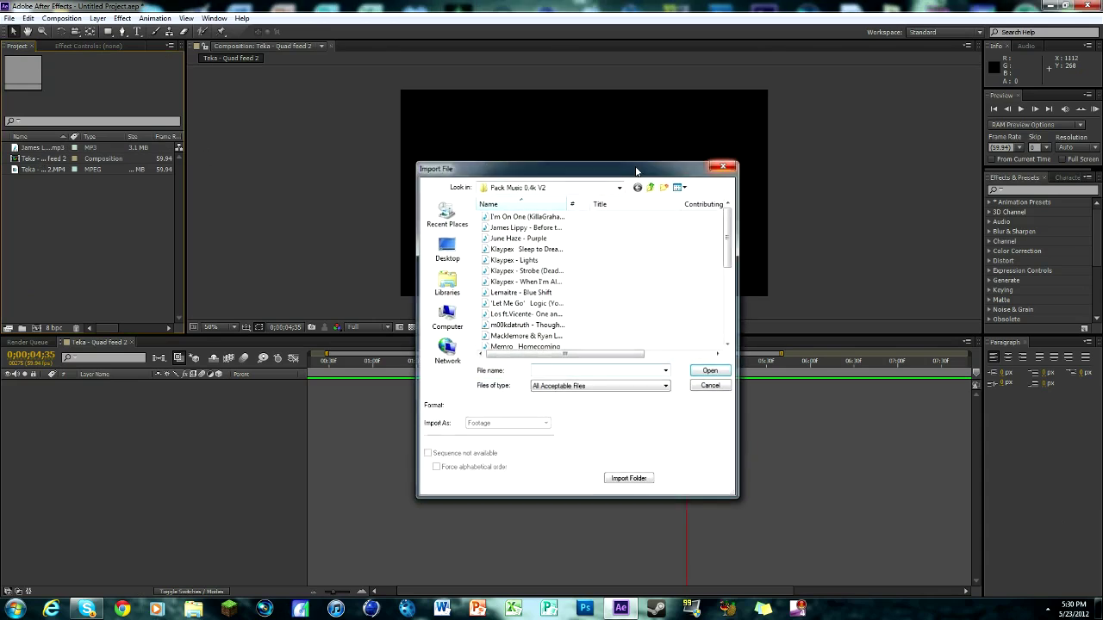
{"action": "key", "text": "Escape"}
Add the song MP3 as a layer starting at 0:00 and zoom the timeline out.
{"action": "left_click", "coordinate": [49, 148]}
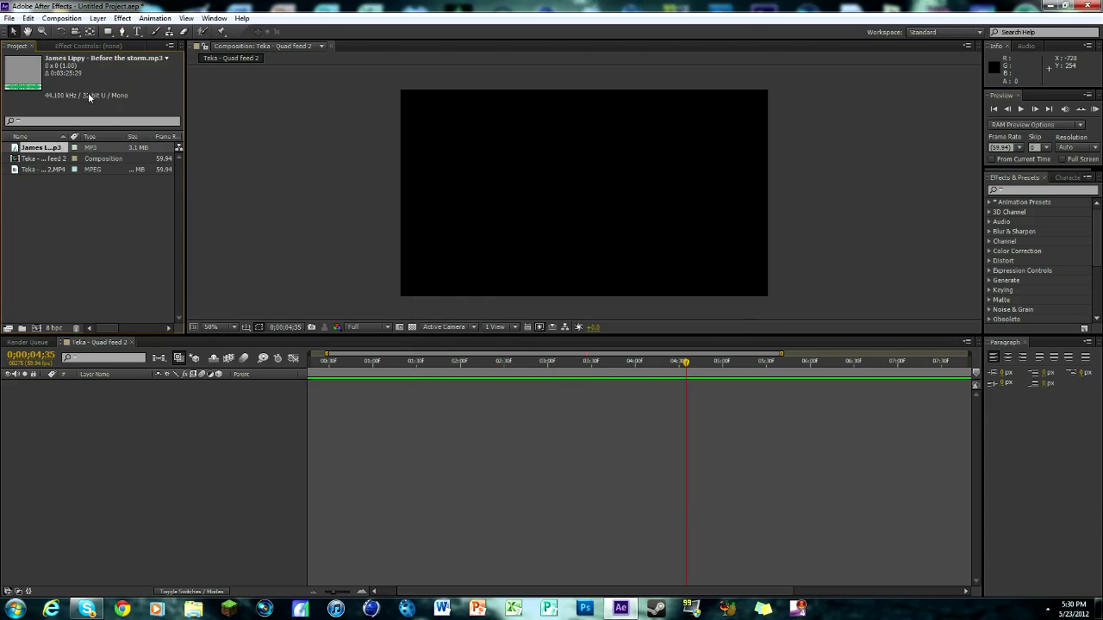
{"action": "left_click_drag", "start_coordinate": [49, 149], "coordinate": [415, 425]}
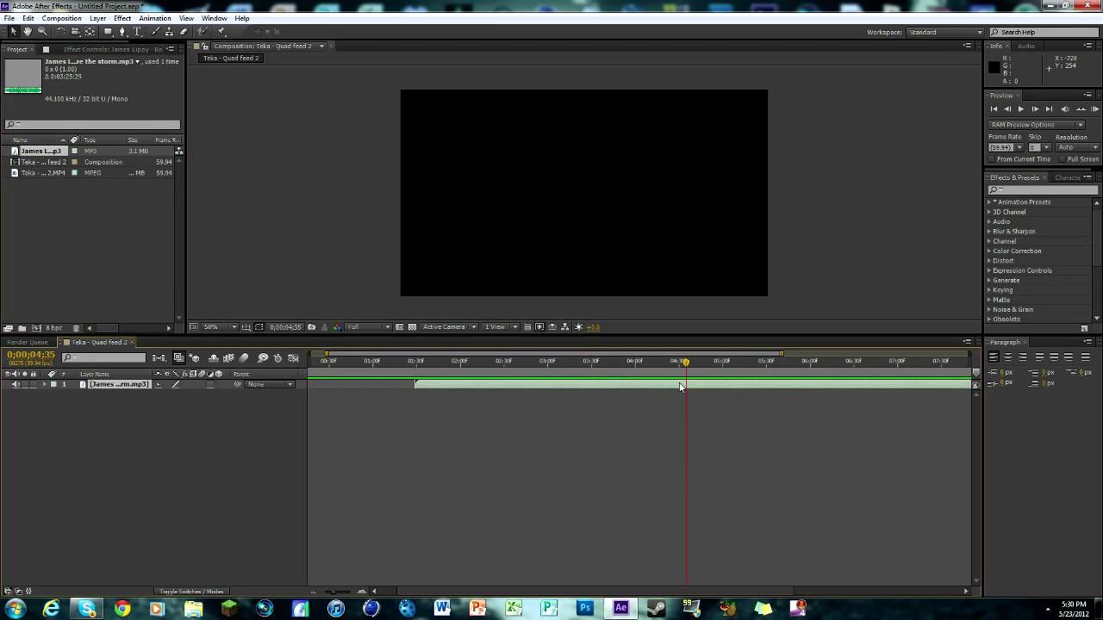
{"action": "left_click_drag", "start_coordinate": [680, 386], "coordinate": [577, 383]}
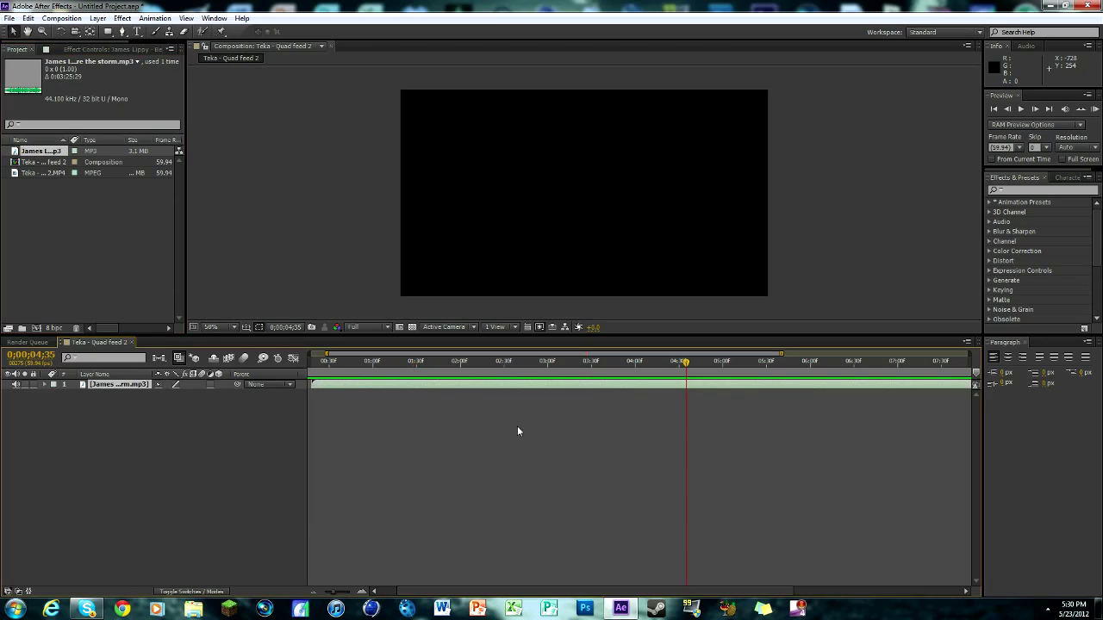
{"action": "left_click_drag", "start_coordinate": [680, 367], "coordinate": [321, 385]}
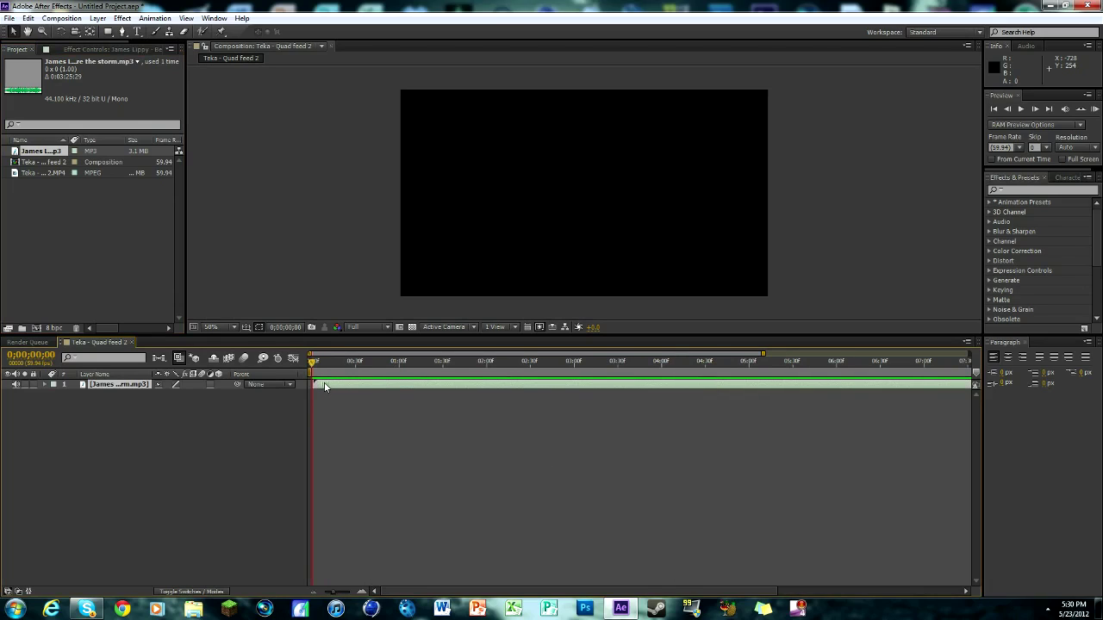
{"action": "left_click_drag", "start_coordinate": [336, 594], "coordinate": [325, 596]}
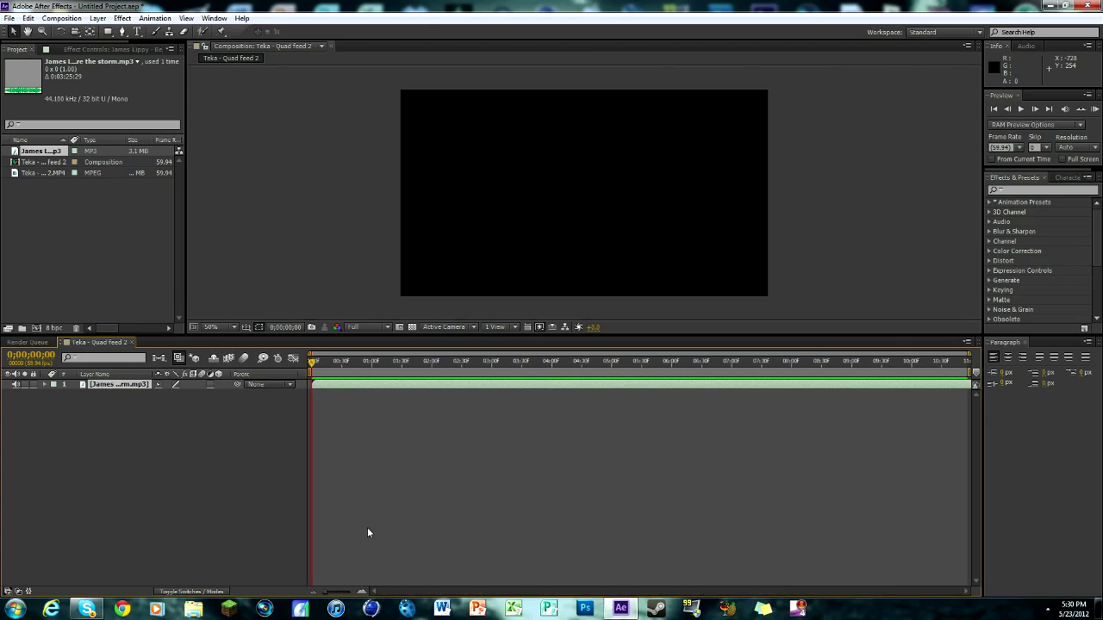
Expand the song layer to reveal its Audio Waveform.
{"action": "left_click", "coordinate": [43, 383]}
{"action": "left_click", "coordinate": [54, 394]}
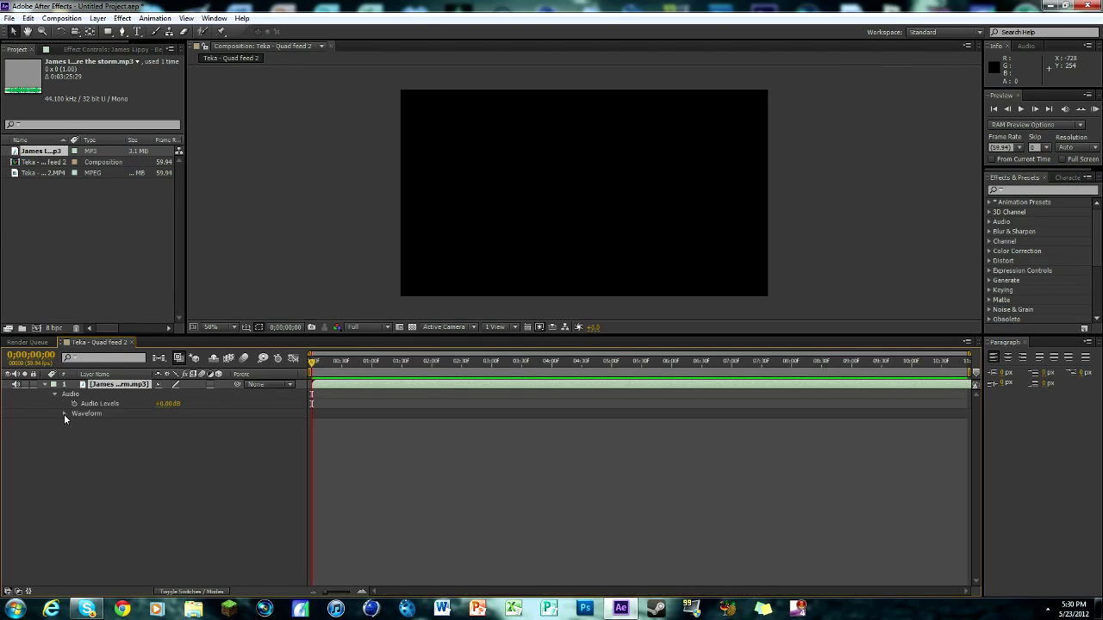
{"action": "left_click", "coordinate": [64, 414]}
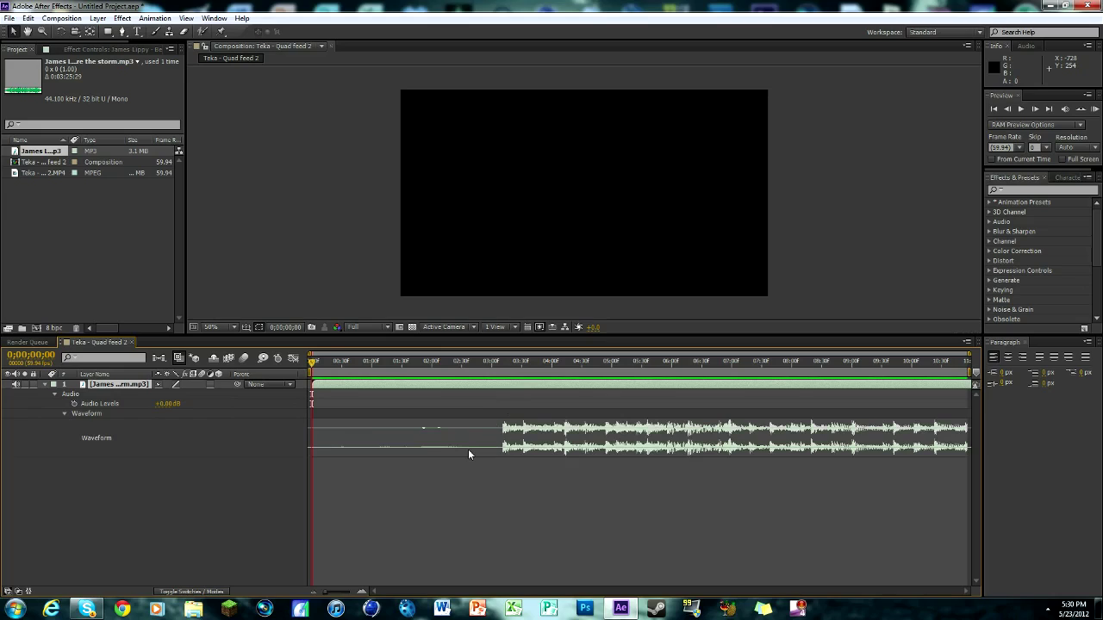
Scrub and zoom along the waveform to find where the music starts, around 3;11.
{"action": "left_click_drag", "start_coordinate": [313, 362], "coordinate": [505, 373]}
{"action": "mouse_move", "coordinate": [322, 594]}
{"action": "left_mouse_down"}
{"action": "mouse_move", "coordinate": [349, 592]}
{"action": "mouse_move", "coordinate": [314, 593]}
{"action": "left_mouse_up"}
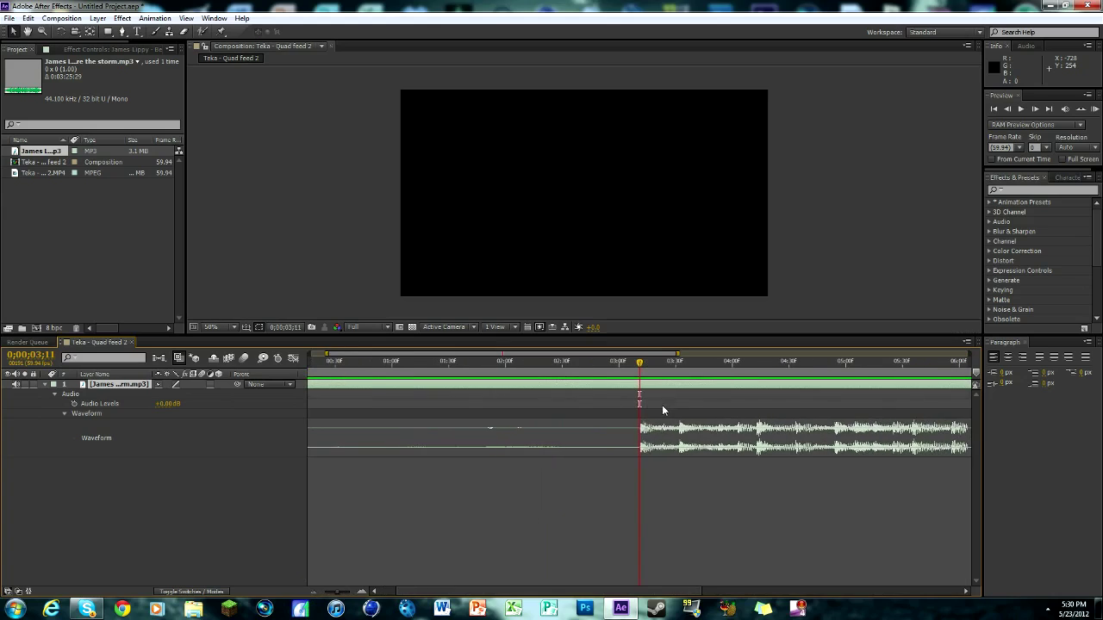
{"action": "left_click_drag", "start_coordinate": [643, 366], "coordinate": [644, 365]}
{"action": "left_click_drag", "start_coordinate": [337, 595], "coordinate": [324, 596]}
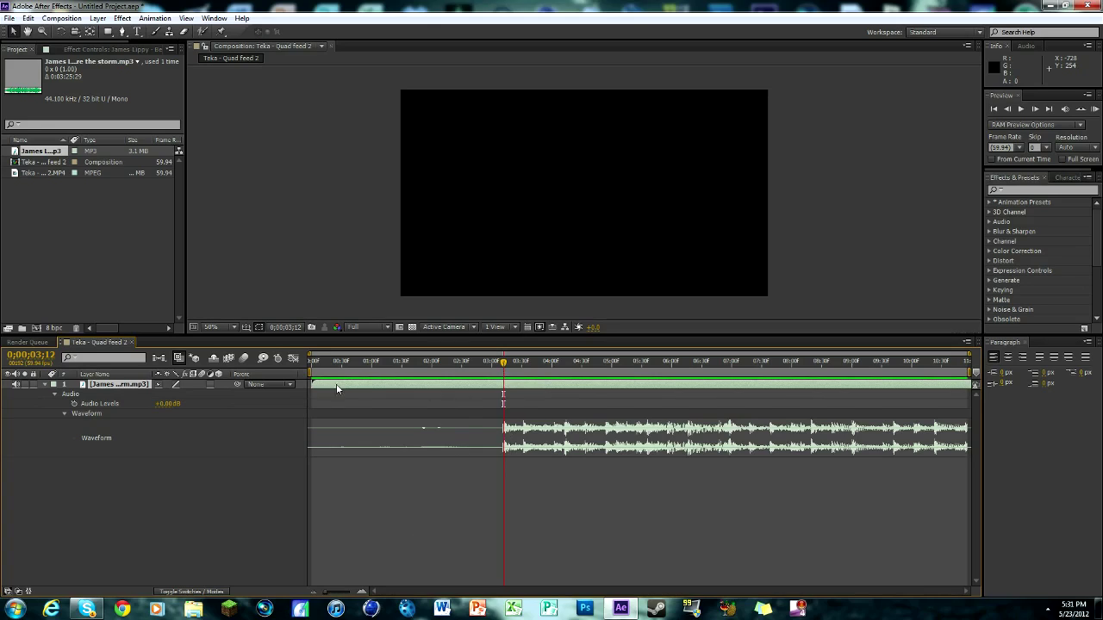
{"action": "left_click_drag", "start_coordinate": [504, 362], "coordinate": [304, 365]}
{"action": "left_click", "coordinate": [102, 21]}
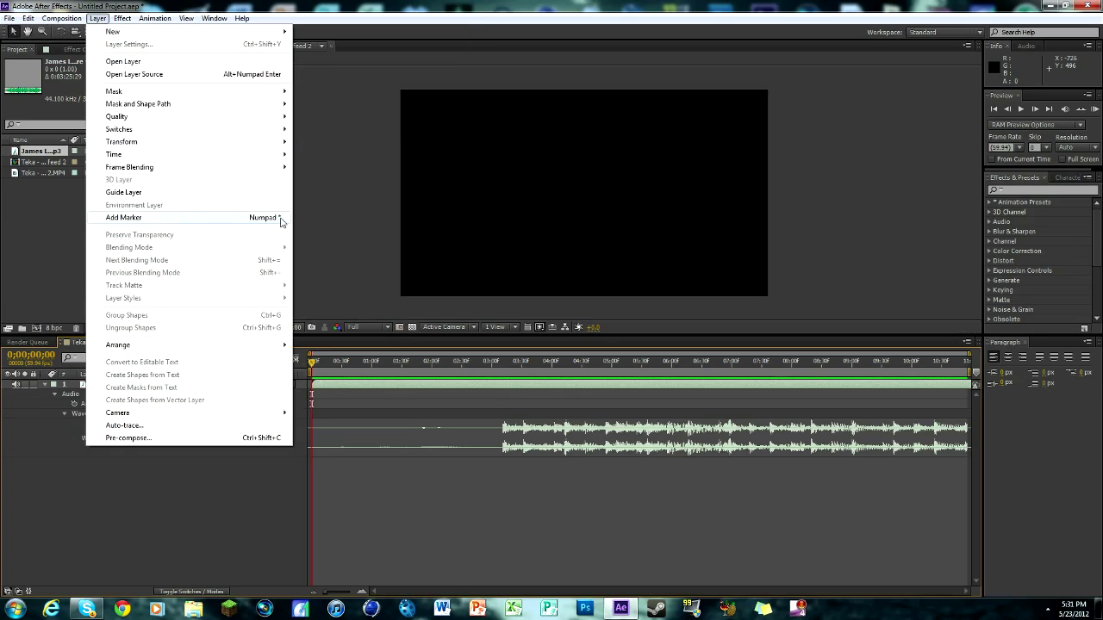
Add trial layer markers along the song with numpad *, including one at 3;56.
{"action": "left_click", "coordinate": [325, 387]}
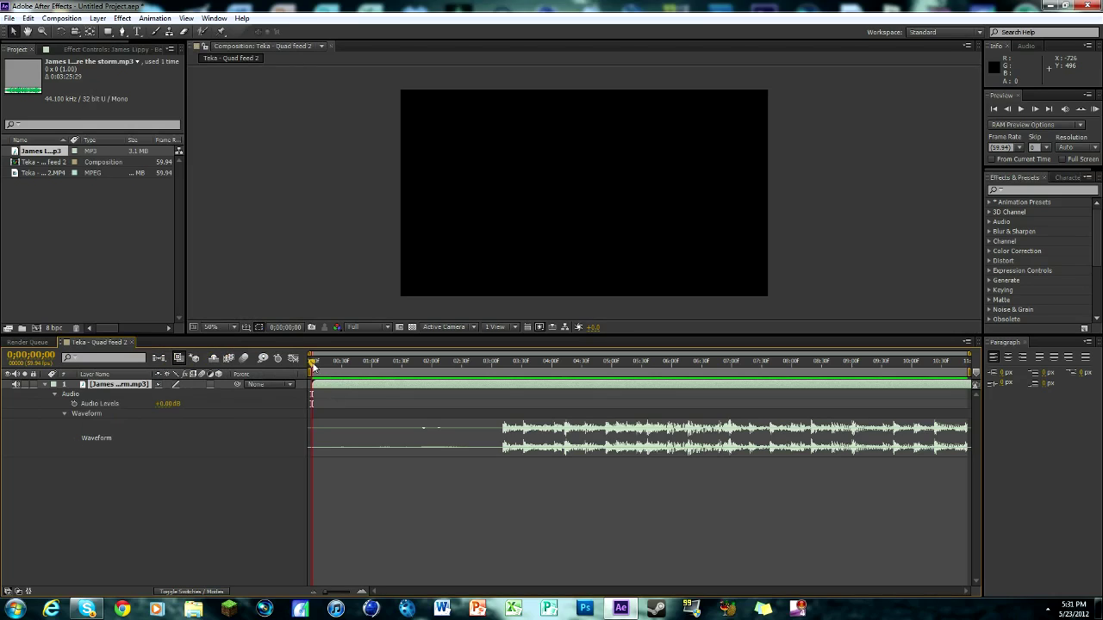
{"action": "left_click_drag", "start_coordinate": [313, 364], "coordinate": [480, 361]}
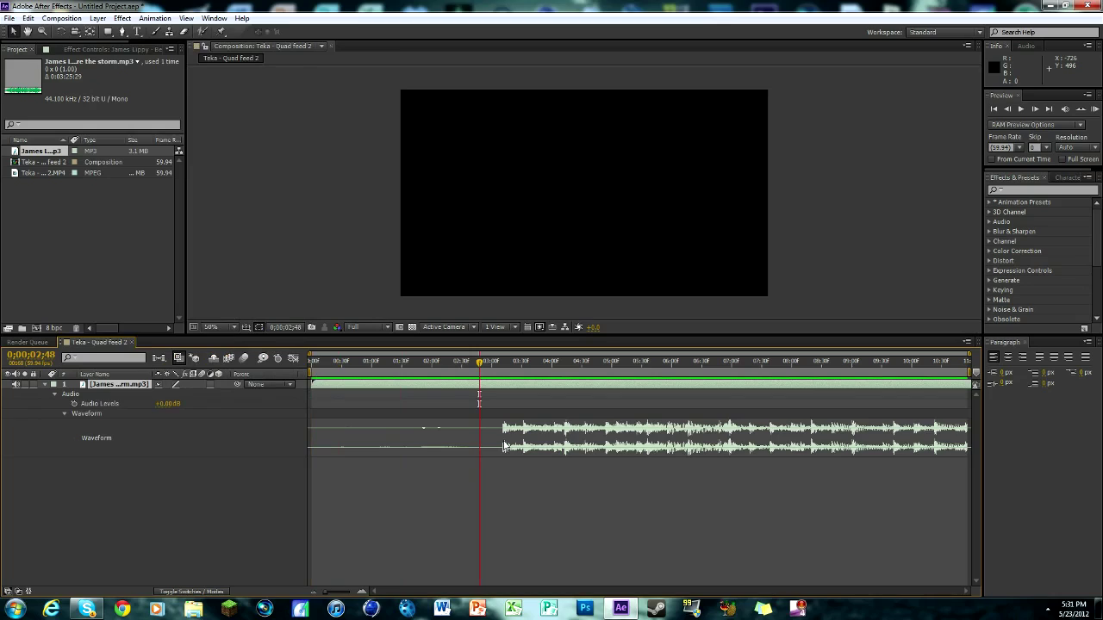
{"action": "left_click_drag", "start_coordinate": [473, 362], "coordinate": [524, 365]}
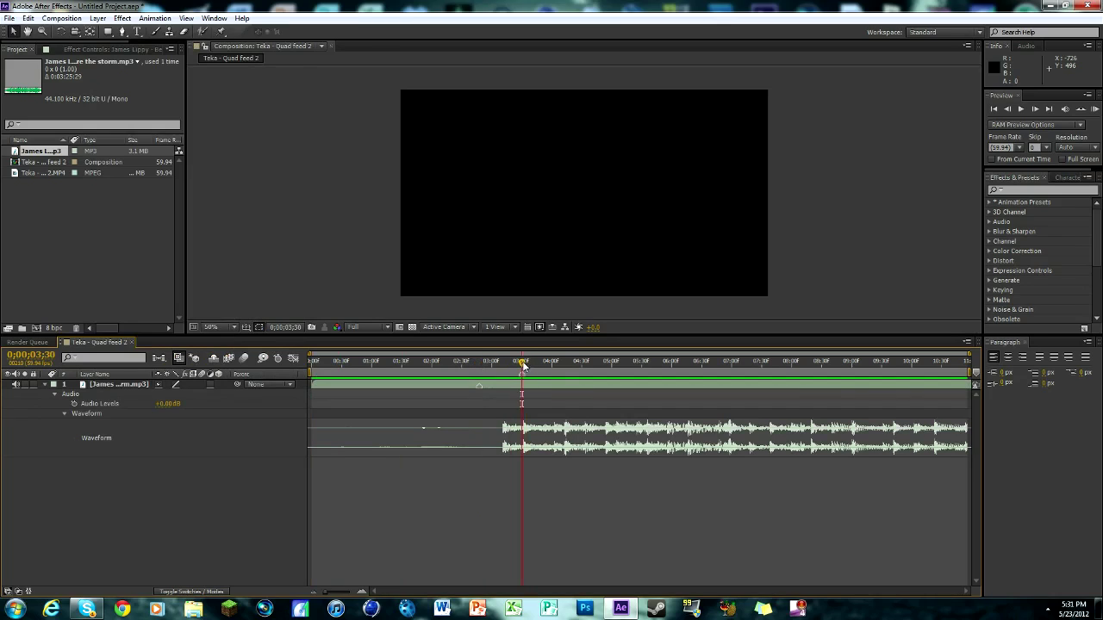
{"action": "key", "text": "KP_Multiply"}
{"action": "left_click", "coordinate": [679, 362]}
{"action": "key", "text": "KP_Multiply"}
{"action": "left_click", "coordinate": [743, 362]}
{"action": "left_click", "coordinate": [548, 362]}
{"action": "left_click", "coordinate": [573, 386]}
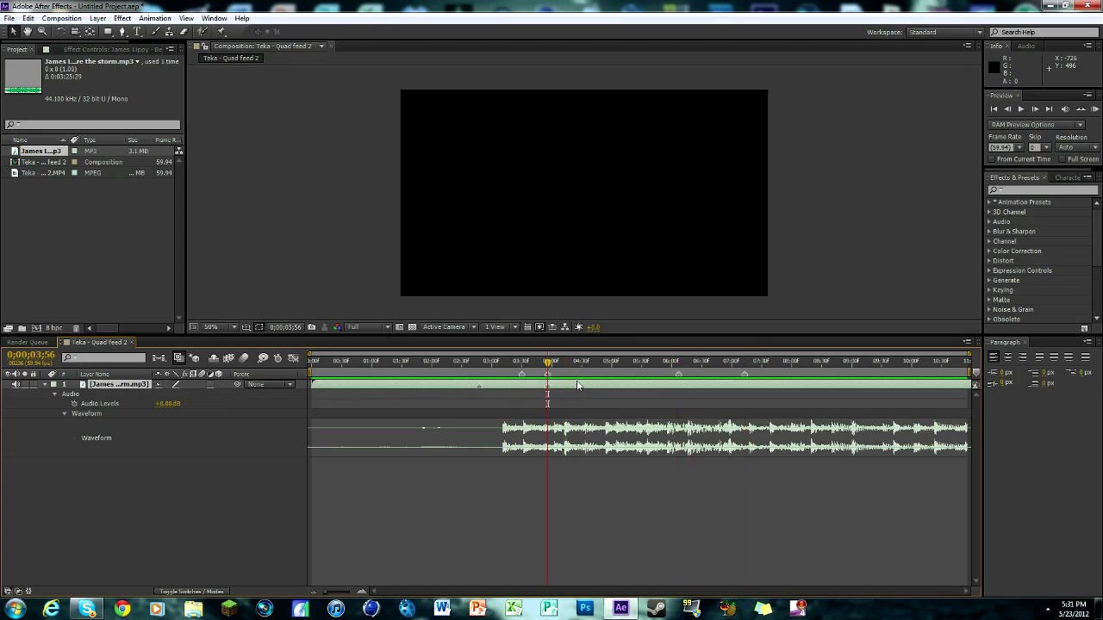
{"action": "key", "text": "KP_Multiply"}
{"action": "left_click", "coordinate": [610, 362]}
Undo the extra marker and move the 2;48 marker to the beat start at 0;00;03;11.
{"action": "key", "text": "j"}
{"action": "key", "text": "ctrl+z"}
{"action": "key", "text": "k"}
{"action": "key", "text": "j"}
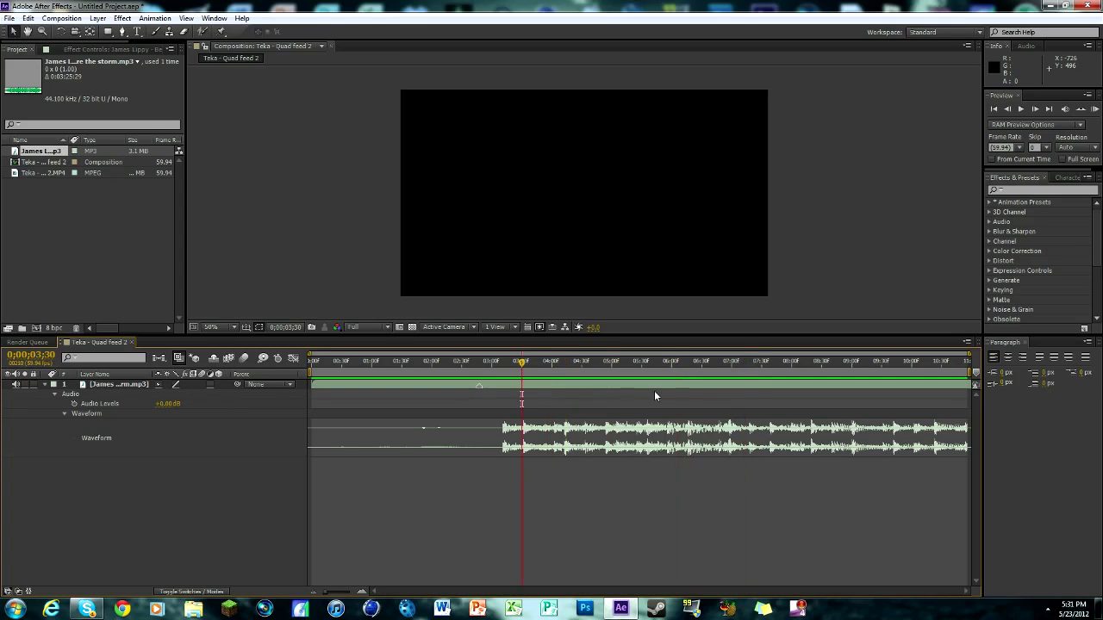
{"action": "left_click", "coordinate": [654, 390]}
{"action": "key", "text": "j"}
{"action": "left_click_drag", "start_coordinate": [480, 361], "coordinate": [504, 365]}
{"action": "key", "text": "ctrl+z"}
{"action": "key", "text": "KP_Multiply"}
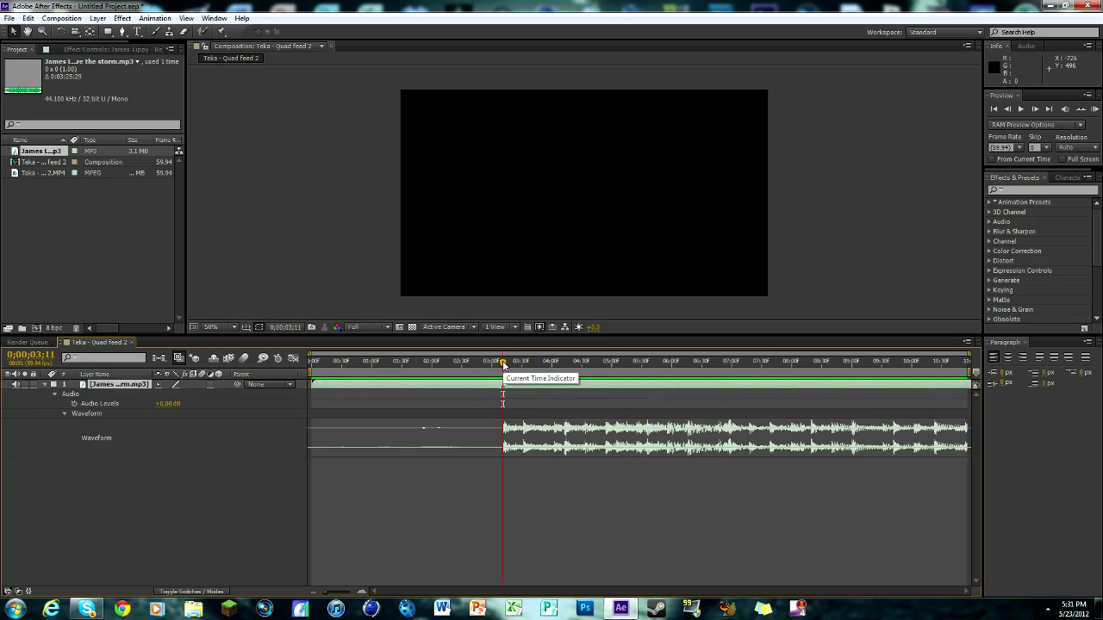
{"action": "mouse_move", "coordinate": [504, 364]}
{"action": "left_mouse_down"}
{"action": "mouse_move", "coordinate": [520, 363]}
{"action": "mouse_move", "coordinate": [503, 365]}
{"action": "left_mouse_up"}
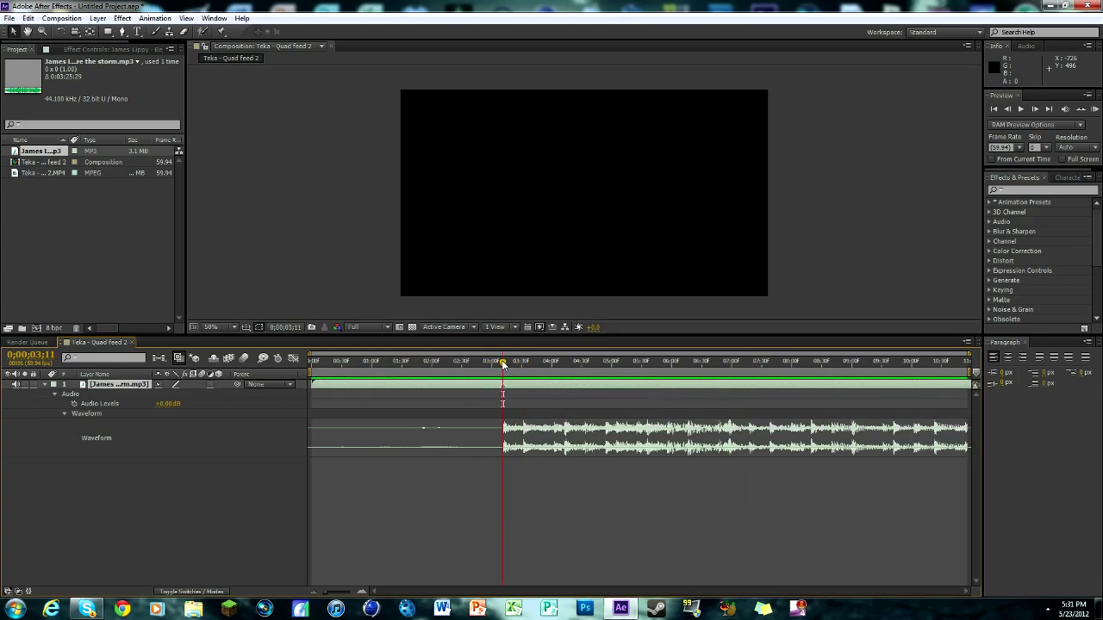
Preview the song and add beat markers such as 5;15, scrubbing through to 7;18.
{"action": "left_click", "coordinate": [1097, 111]}
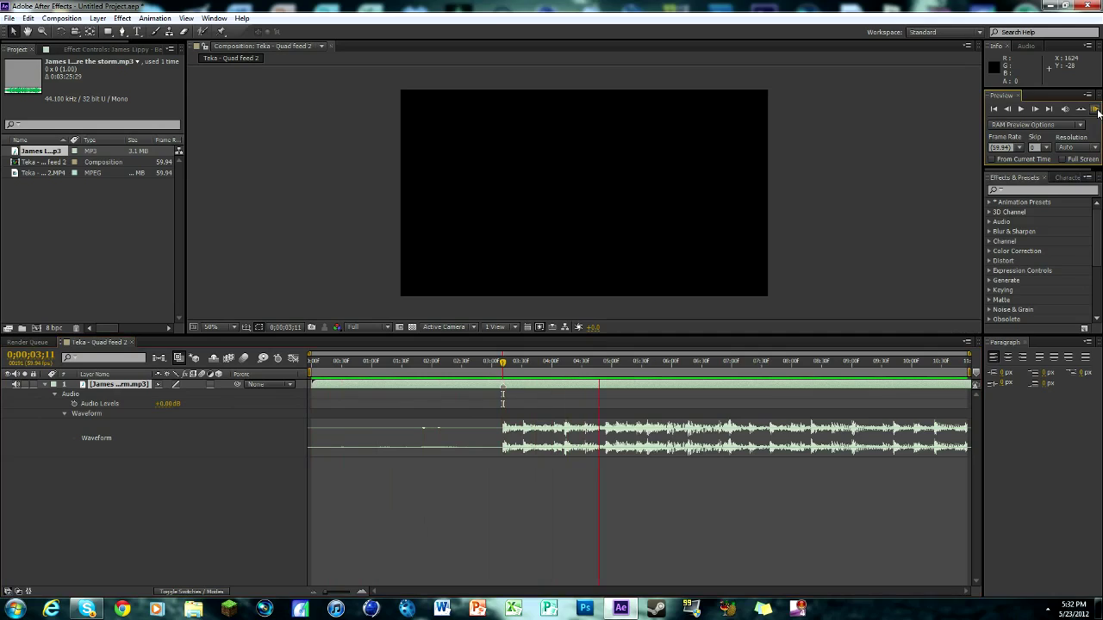
{"action": "left_click", "coordinate": [698, 348]}
{"action": "left_click_drag", "start_coordinate": [503, 363], "coordinate": [564, 367]}
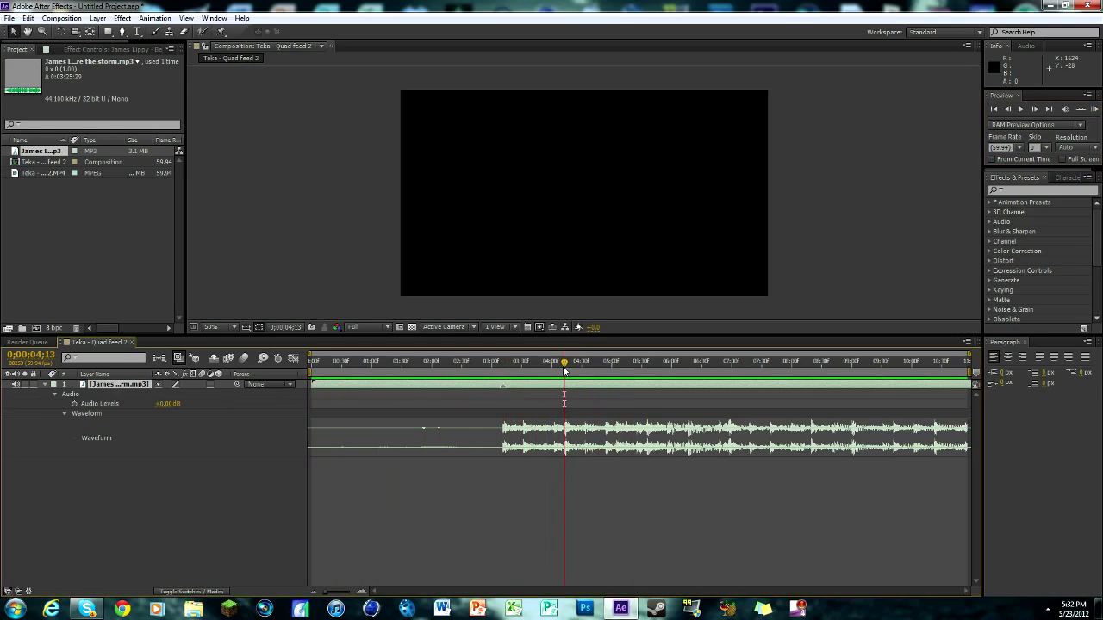
{"action": "mouse_move", "coordinate": [565, 366]}
{"action": "left_mouse_down"}
{"action": "mouse_move", "coordinate": [505, 366]}
{"action": "mouse_move", "coordinate": [683, 367]}
{"action": "mouse_move", "coordinate": [343, 405]}
{"action": "mouse_move", "coordinate": [756, 395]}
{"action": "mouse_move", "coordinate": [211, 402]}
{"action": "left_mouse_up"}
{"action": "key", "text": "KP_Multiply"}
{"action": "key", "text": "KP_Multiply"}
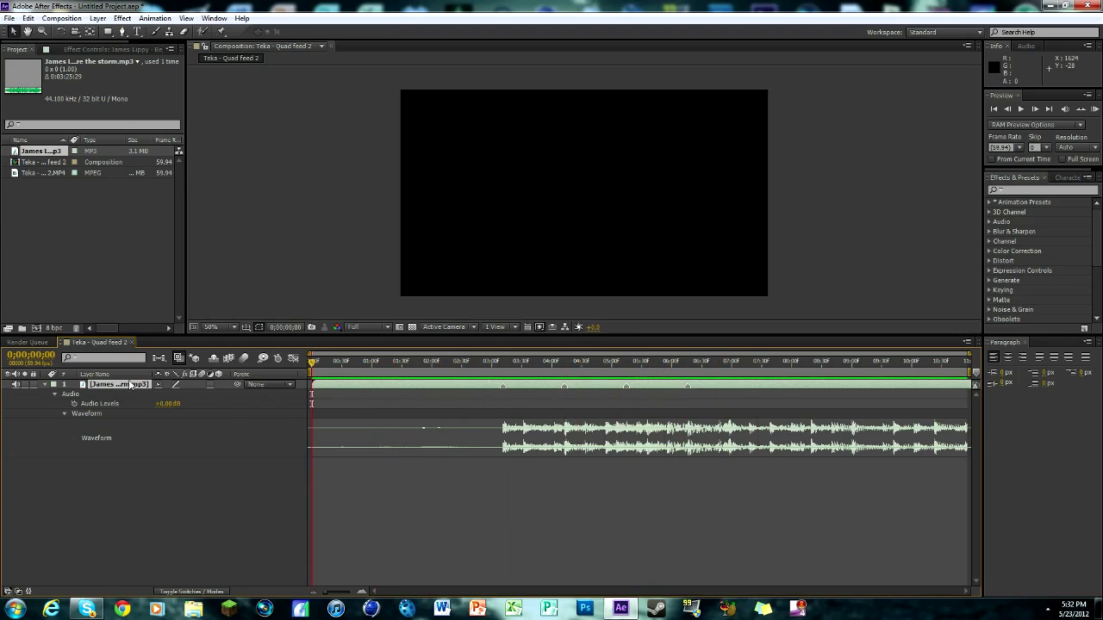
{"action": "left_click_drag", "start_coordinate": [352, 374], "coordinate": [752, 378]}
{"action": "left_click_drag", "start_coordinate": [750, 376], "coordinate": [104, 386]}
Trim the song's in-point at 0;00;01;23 and slide the layer earlier.
{"action": "left_click", "coordinate": [44, 385]}
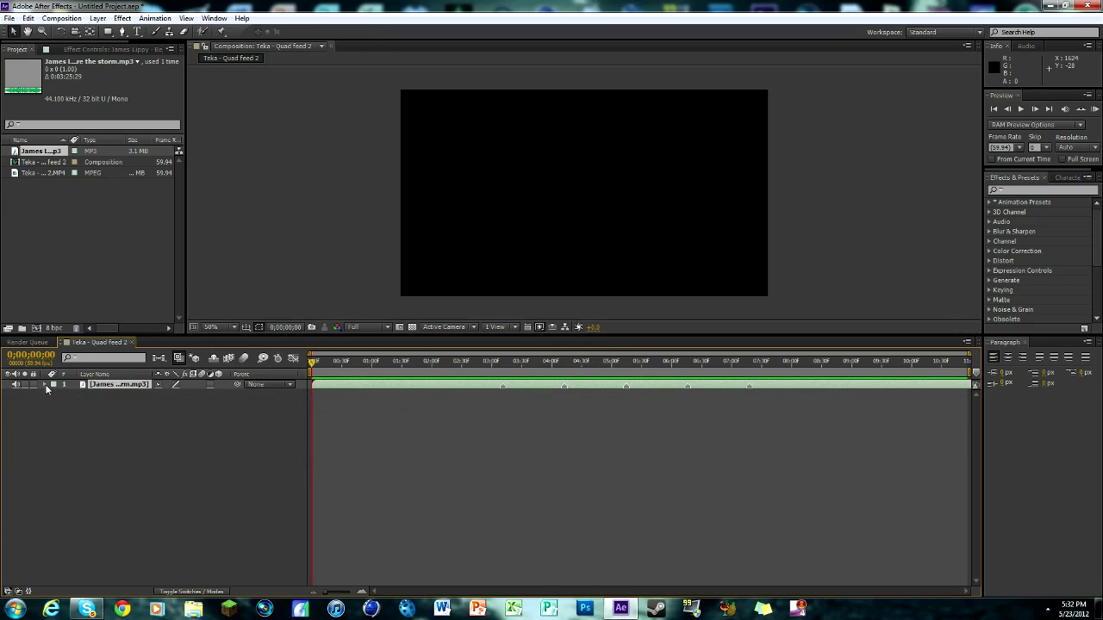
{"action": "left_click", "coordinate": [47, 386]}
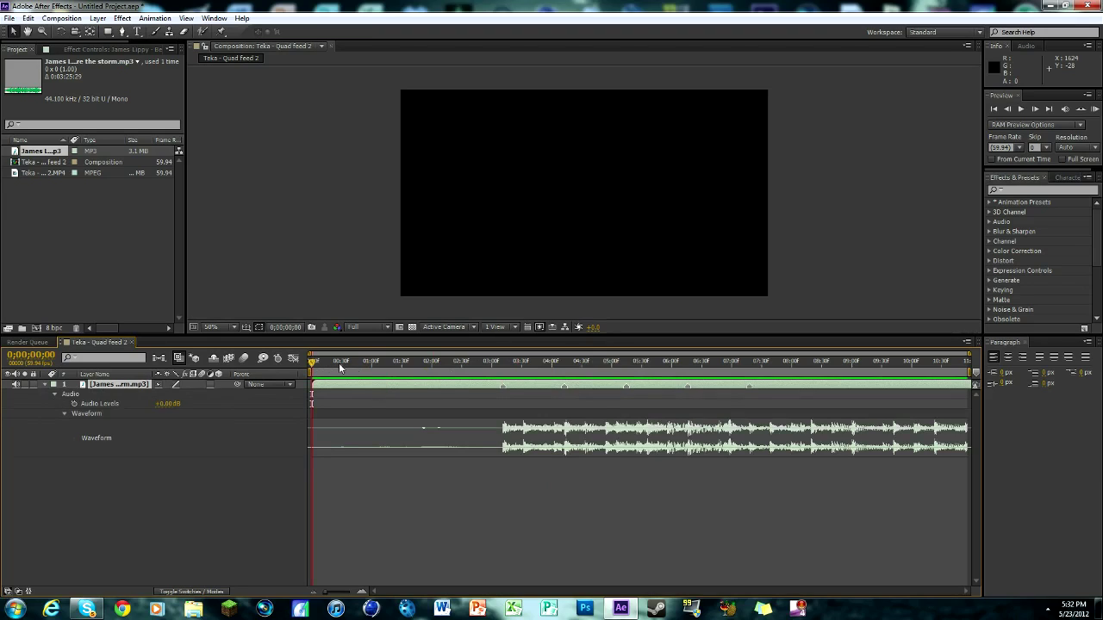
{"action": "left_click_drag", "start_coordinate": [318, 363], "coordinate": [397, 366]}
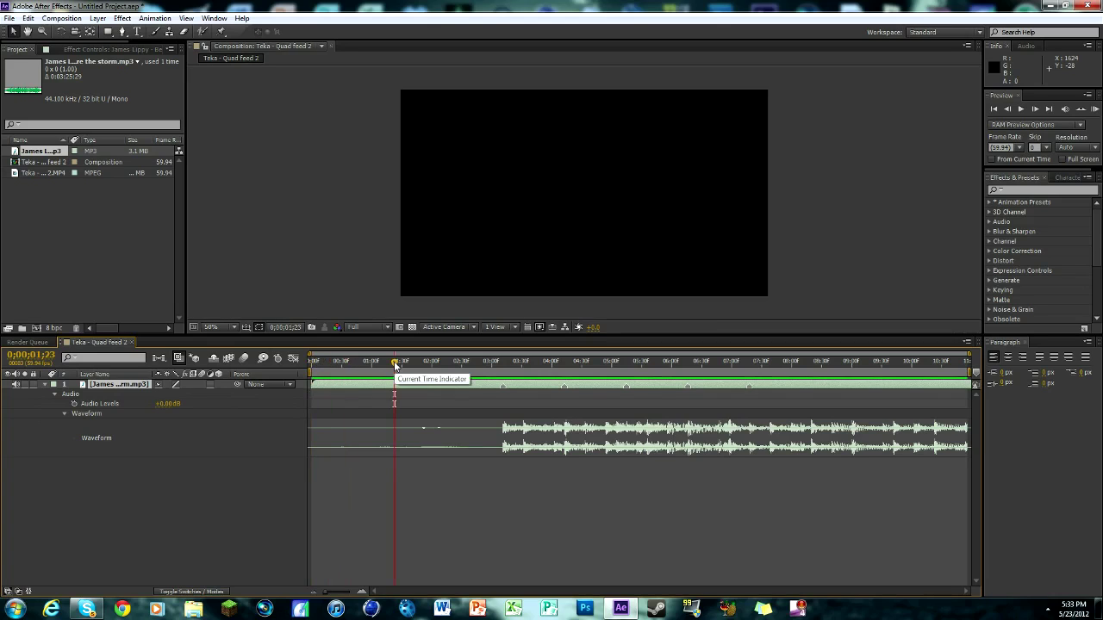
{"action": "key", "text": "alt+bracketleft"}
{"action": "left_click_drag", "start_coordinate": [402, 385], "coordinate": [349, 385]}
{"action": "left_click", "coordinate": [93, 218]}
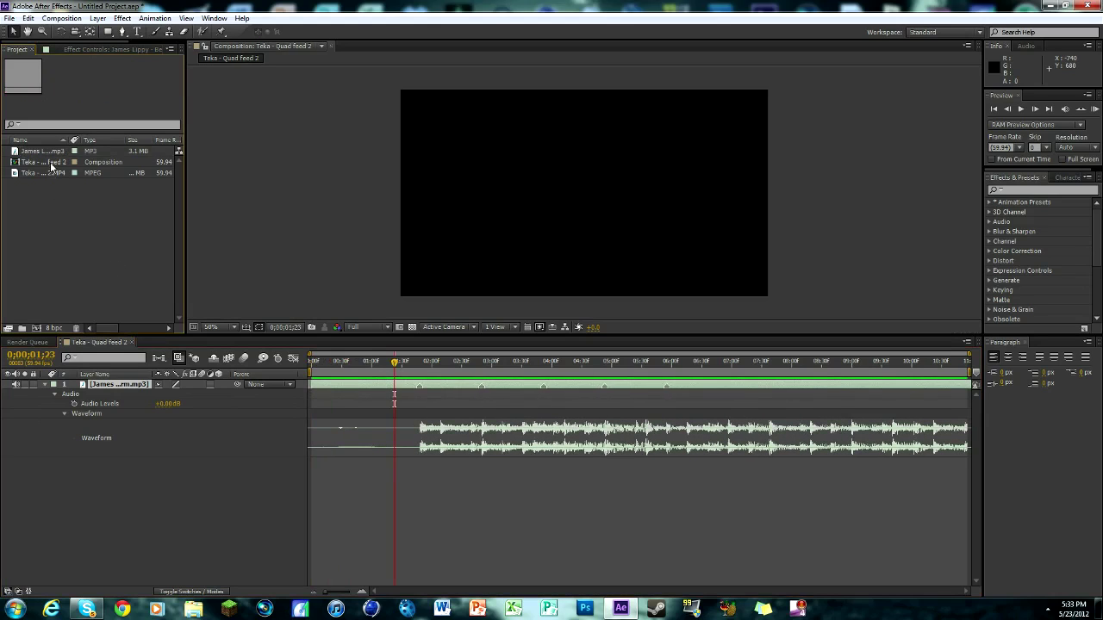
Add the gameplay MP4 above the song and scrub to just before the first sniper shot.
{"action": "left_click_drag", "start_coordinate": [51, 169], "coordinate": [587, 198]}
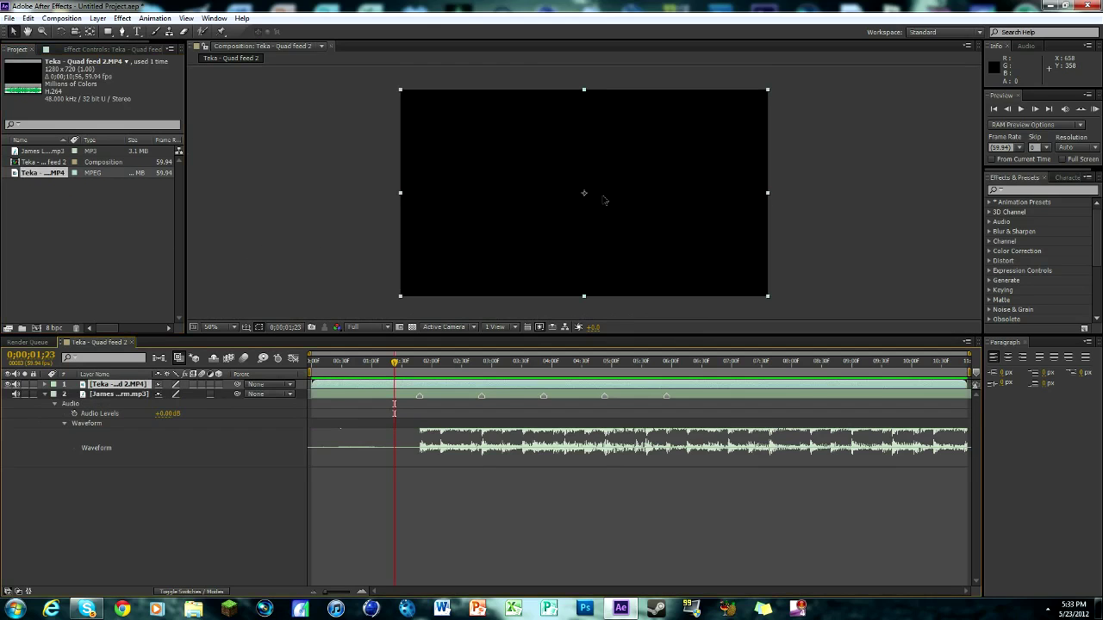
{"action": "mouse_move", "coordinate": [394, 361]}
{"action": "left_mouse_down"}
{"action": "mouse_move", "coordinate": [312, 372]}
{"action": "mouse_move", "coordinate": [423, 365]}
{"action": "mouse_move", "coordinate": [373, 365]}
{"action": "mouse_move", "coordinate": [411, 365]}
{"action": "left_mouse_up"}
Step through frames and turn on frame blending for the layers.
{"action": "left_click", "coordinate": [1035, 110]}
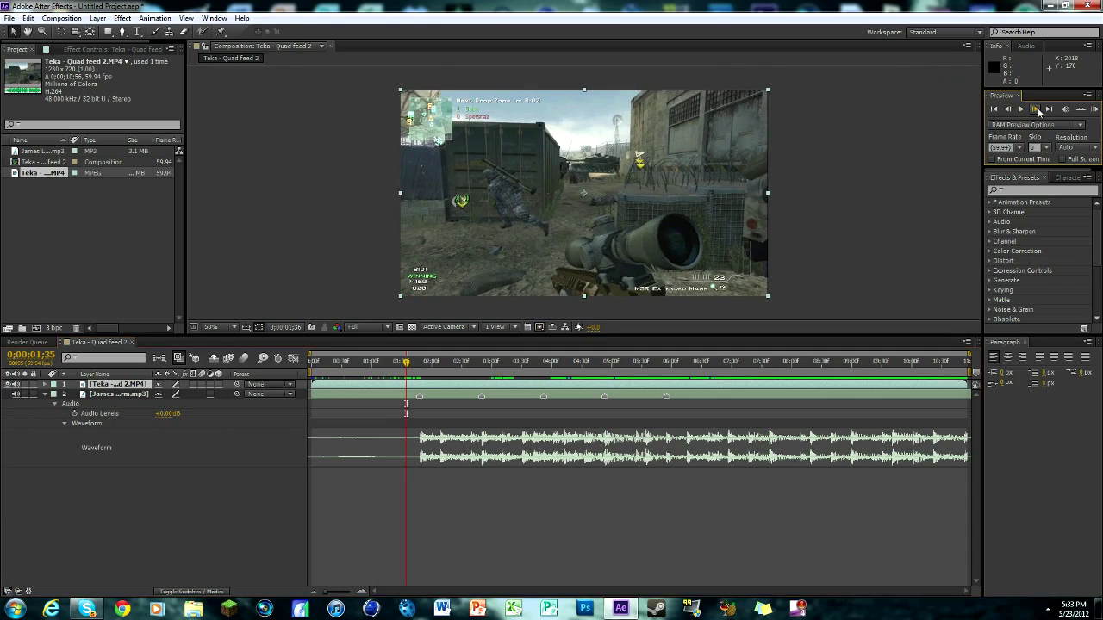
{"action": "left_click", "coordinate": [1008, 110]}
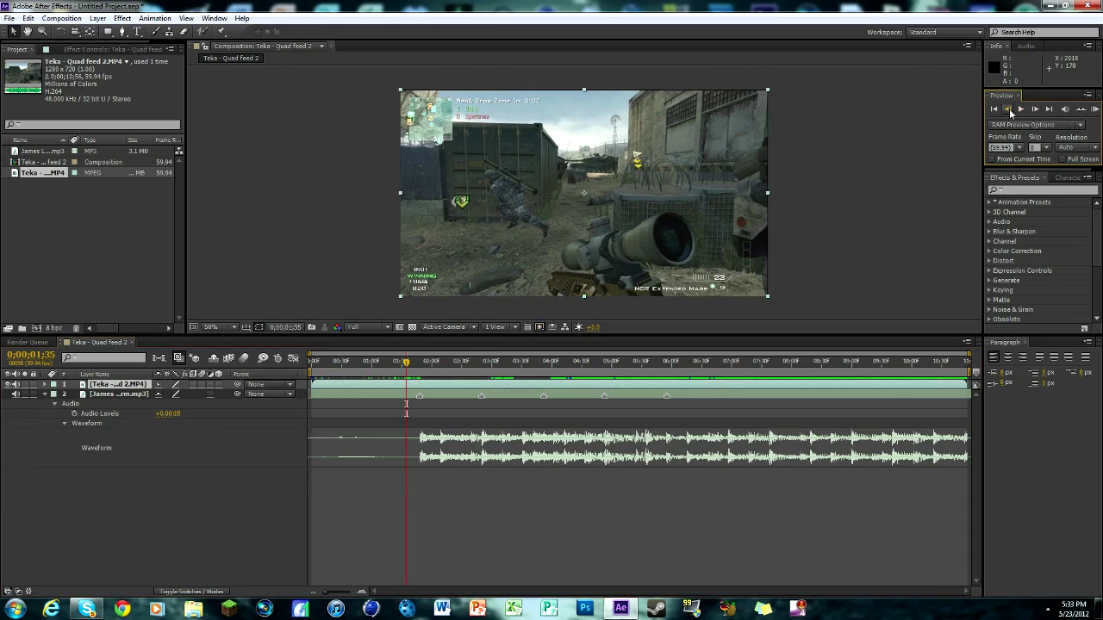
{"action": "left_click", "coordinate": [228, 358]}
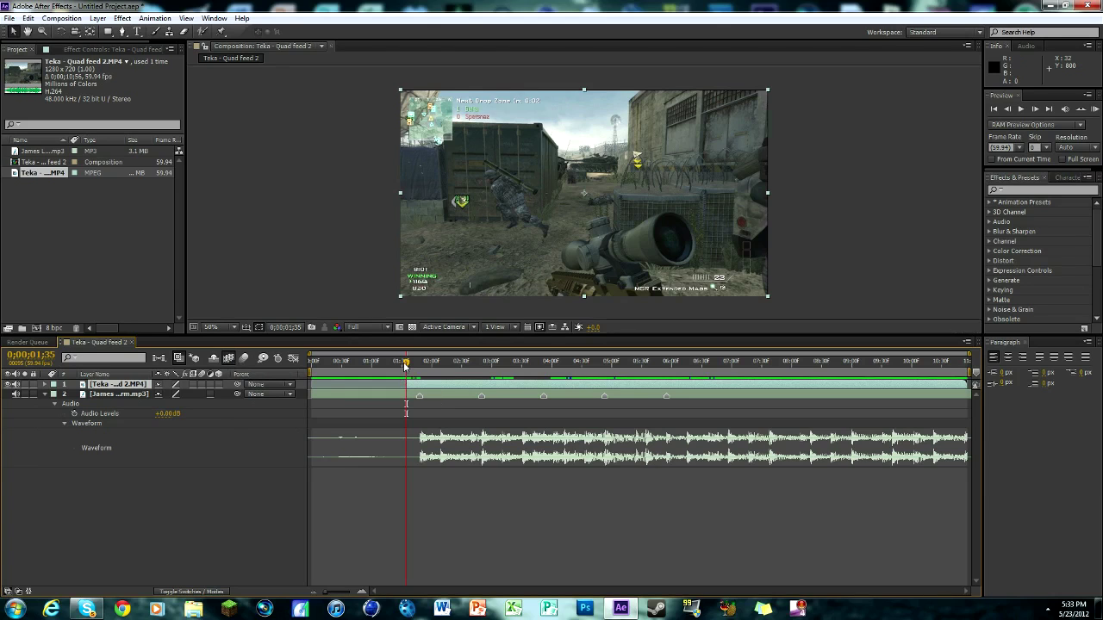
Split the gameplay clip at the sniper-shot frame near 0;00;01;46 and zoom around the cut.
{"action": "left_click_drag", "start_coordinate": [406, 365], "coordinate": [415, 369]}
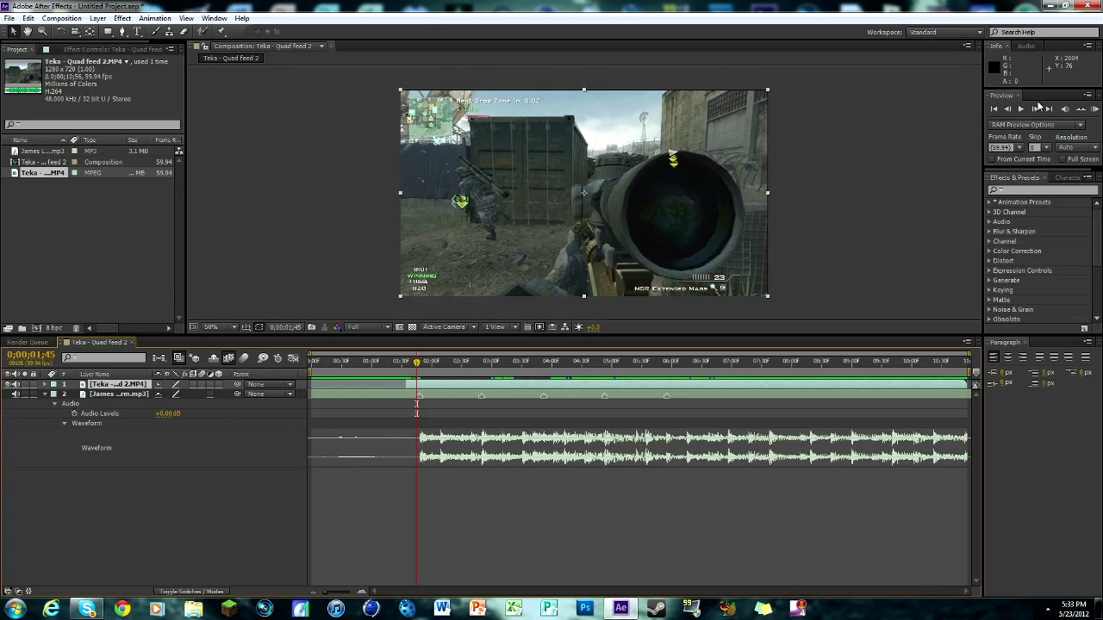
{"action": "left_click", "coordinate": [1037, 107]}
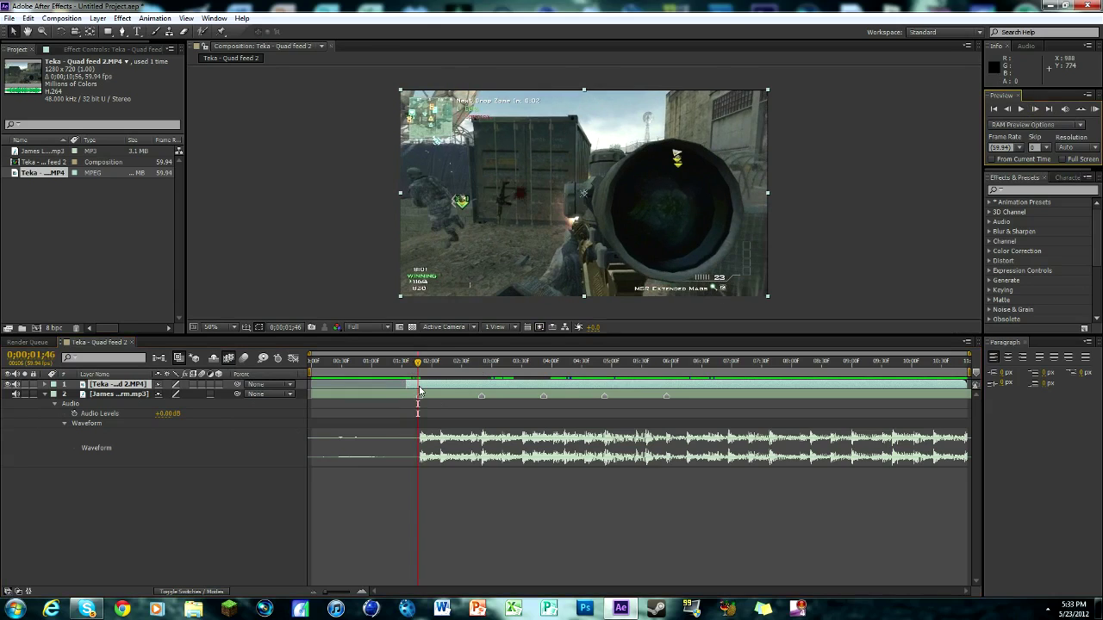
{"action": "key", "text": "ctrl+d"}
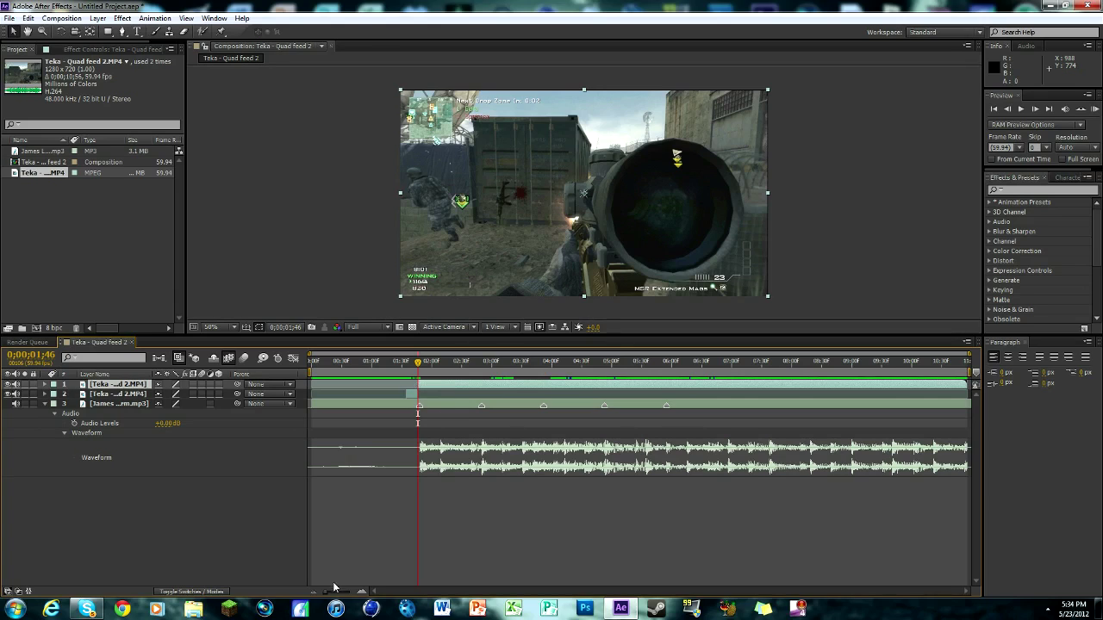
{"action": "left_click_drag", "start_coordinate": [419, 367], "coordinate": [419, 367]}
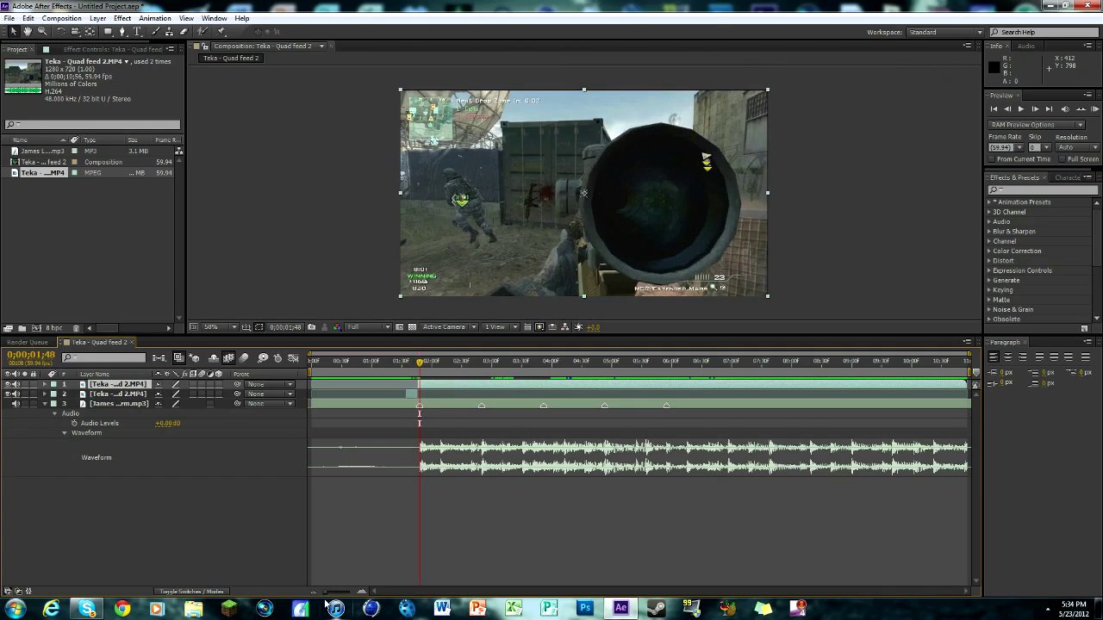
{"action": "left_click_drag", "start_coordinate": [328, 594], "coordinate": [345, 595]}
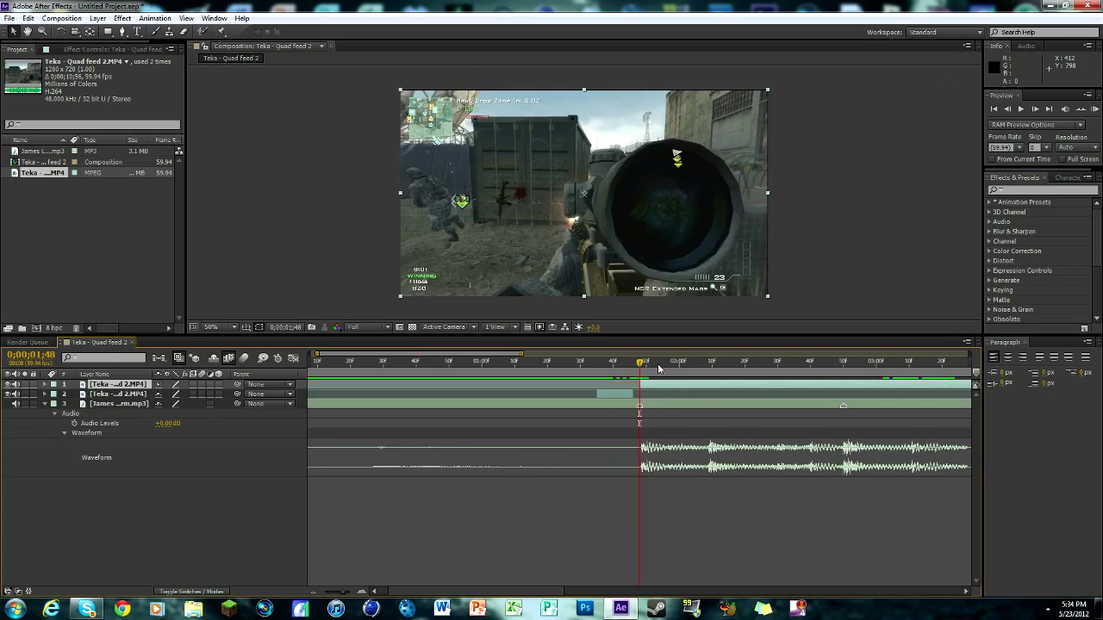
{"action": "left_click_drag", "start_coordinate": [345, 595], "coordinate": [337, 594]}
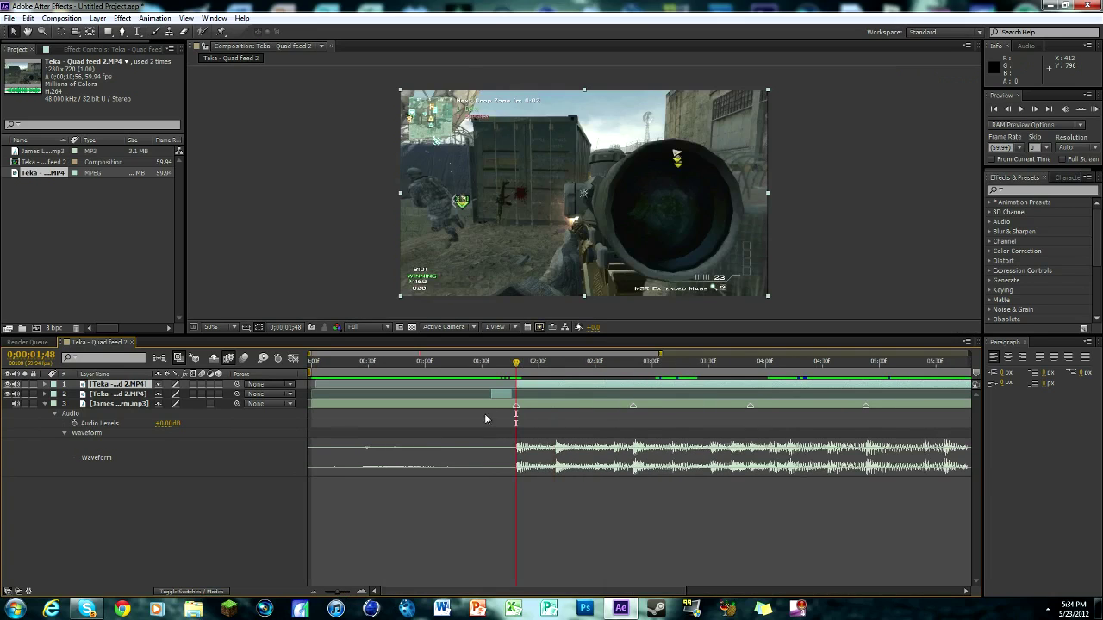
Trim the song's in-point to just before the music begins.
{"action": "left_click_drag", "start_coordinate": [499, 395], "coordinate": [500, 394]}
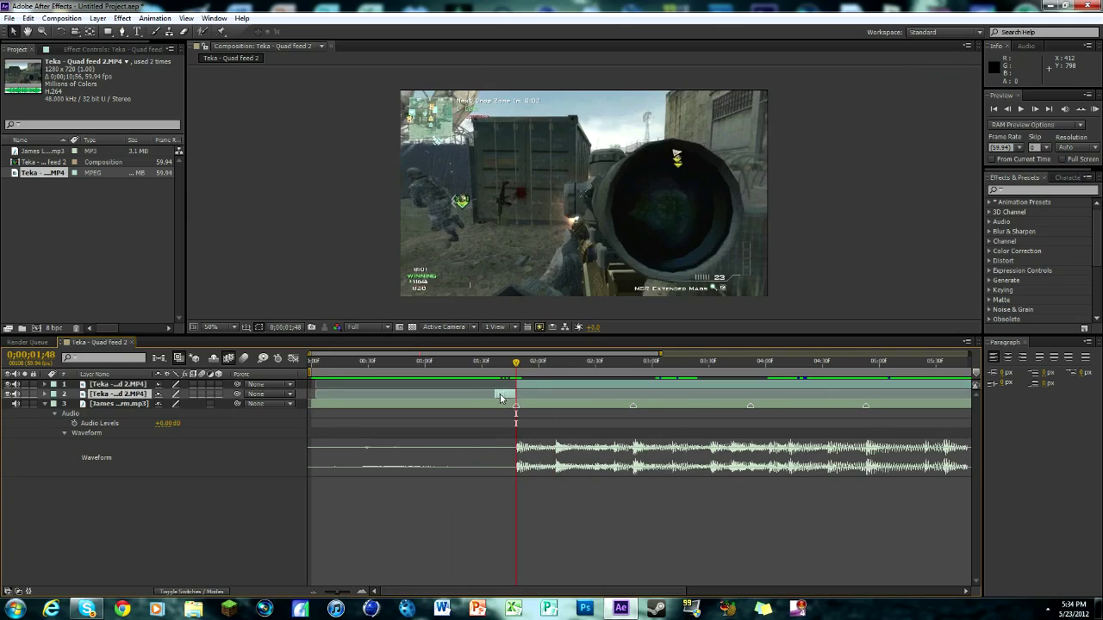
{"action": "left_click", "coordinate": [433, 403]}
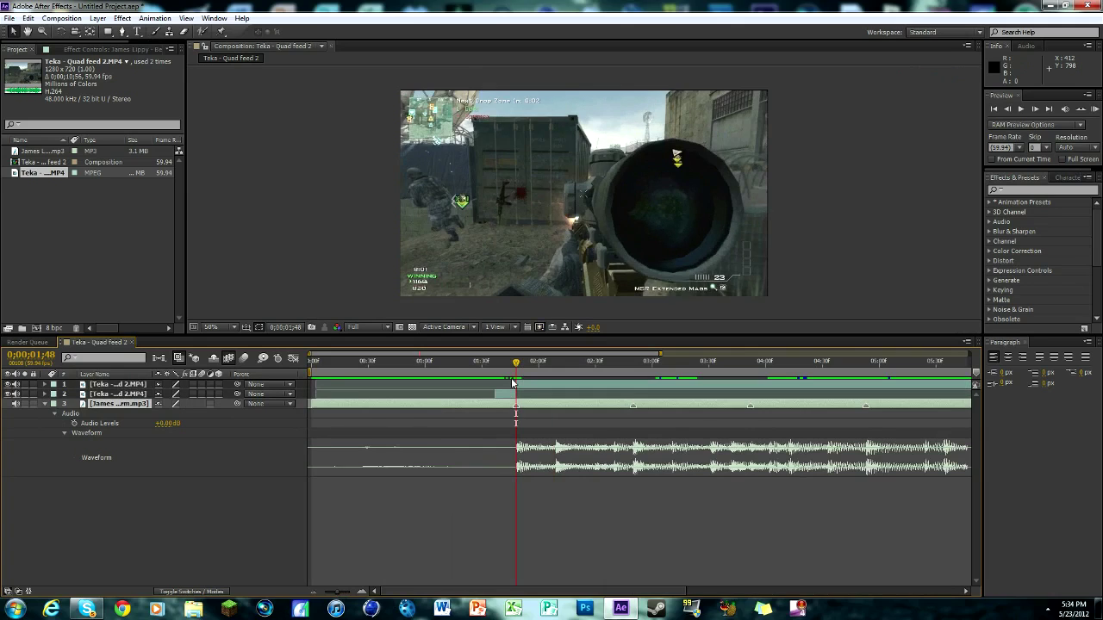
{"action": "left_click_drag", "start_coordinate": [514, 372], "coordinate": [405, 372]}
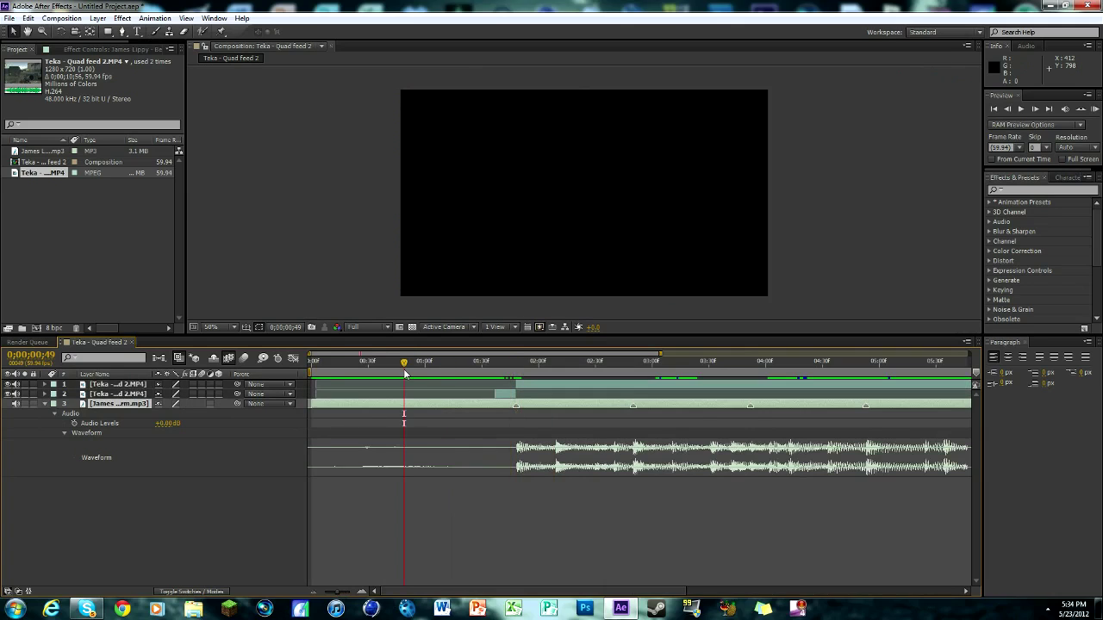
{"action": "key", "text": "alt+bracketleft"}
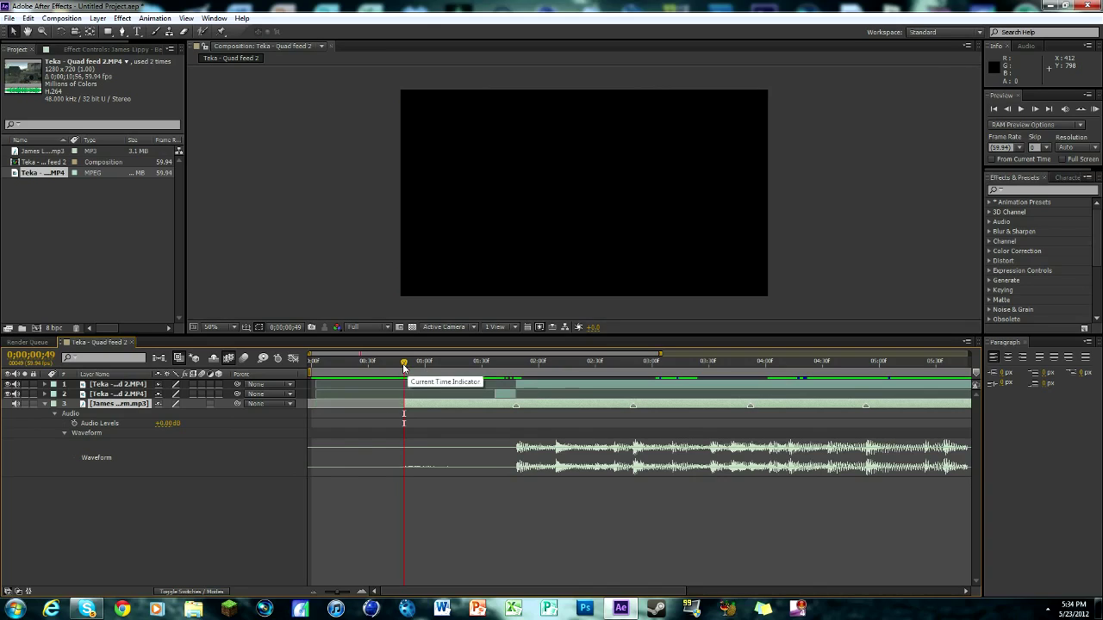
{"action": "left_click_drag", "start_coordinate": [405, 368], "coordinate": [470, 371]}
{"action": "key", "text": "comma"}
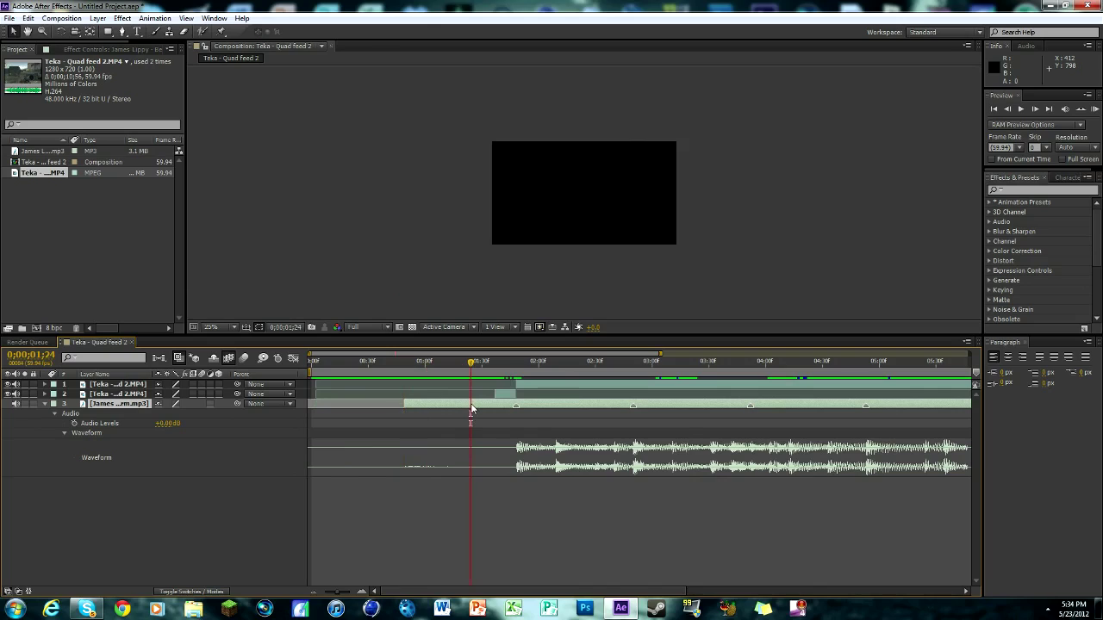
{"action": "key", "text": "alt+bracketleft"}
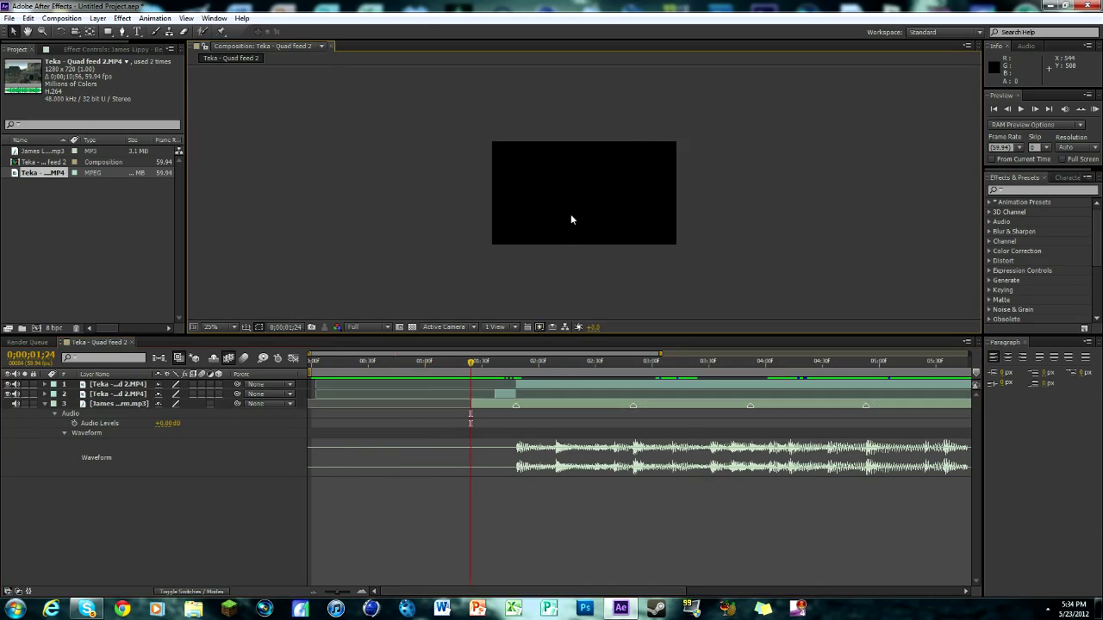
{"action": "key", "text": "period"}
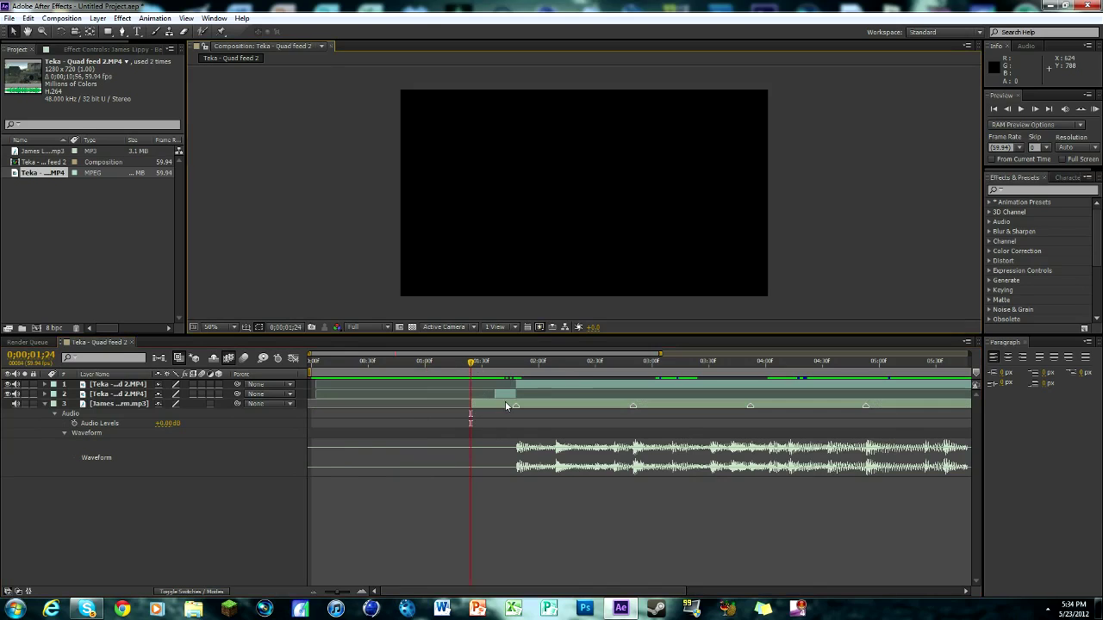
Slide the song and both gameplay layers earlier together, then return to the composition start.
{"action": "left_click", "coordinate": [117, 404]}
{"action": "left_click", "coordinate": [117, 394], "text": "shift"}
{"action": "left_click", "coordinate": [117, 384], "text": "shift"}
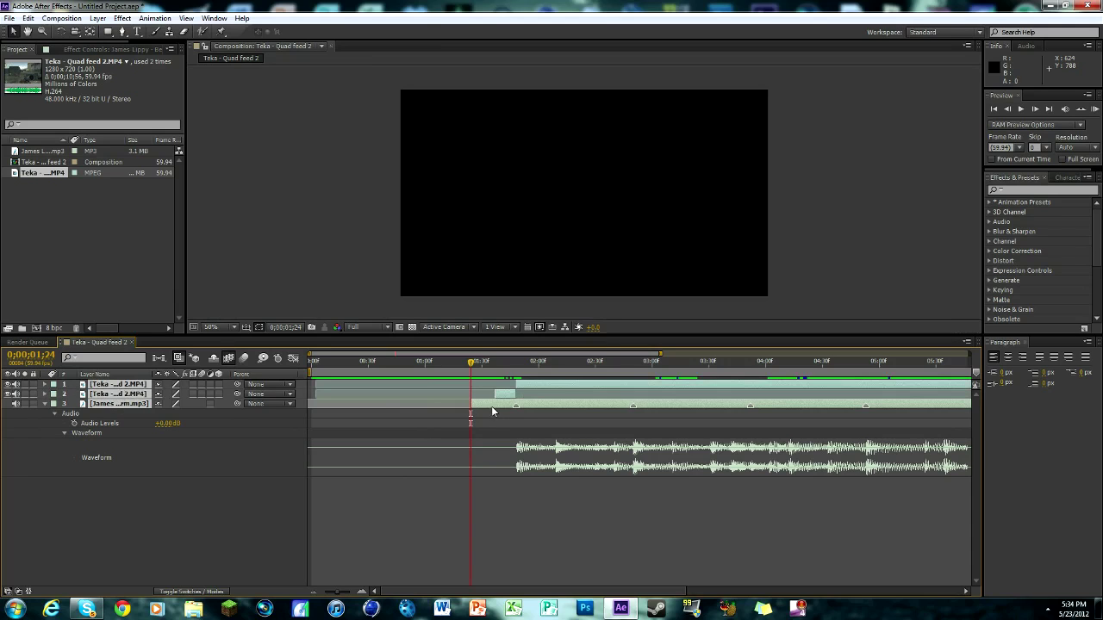
{"action": "left_click_drag", "start_coordinate": [494, 406], "coordinate": [334, 405]}
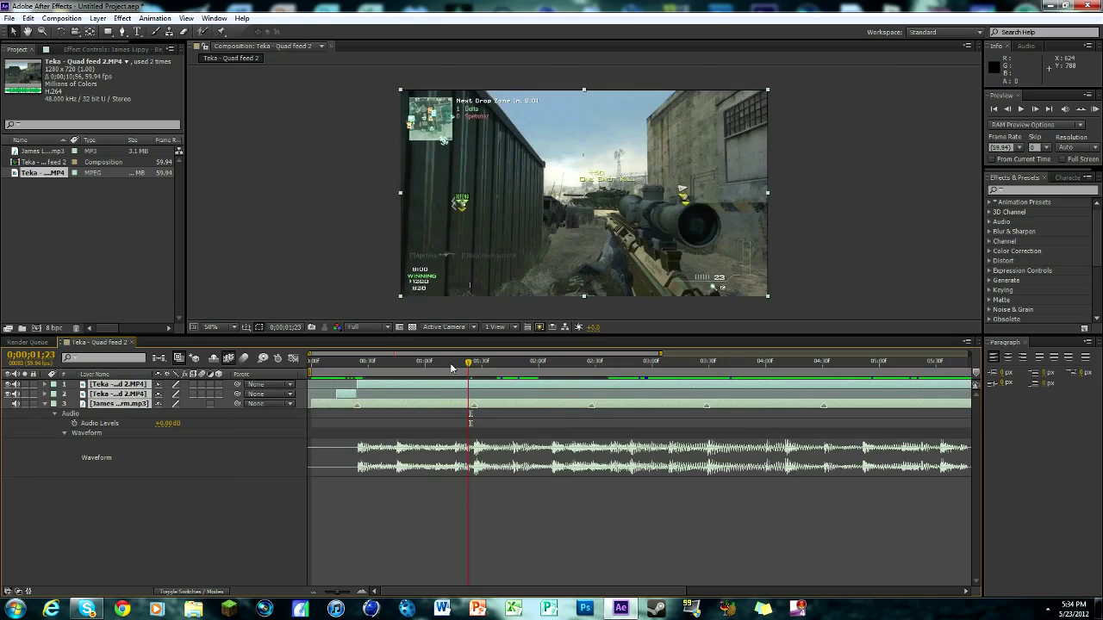
{"action": "left_click_drag", "start_coordinate": [472, 361], "coordinate": [347, 363]}
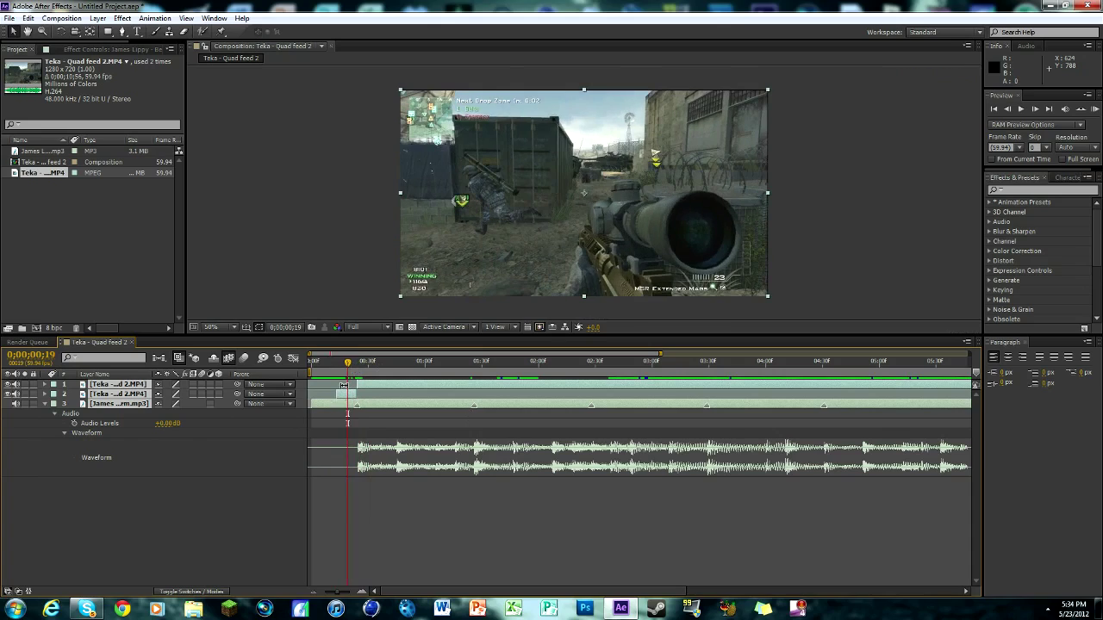
{"action": "left_click", "coordinate": [141, 507]}
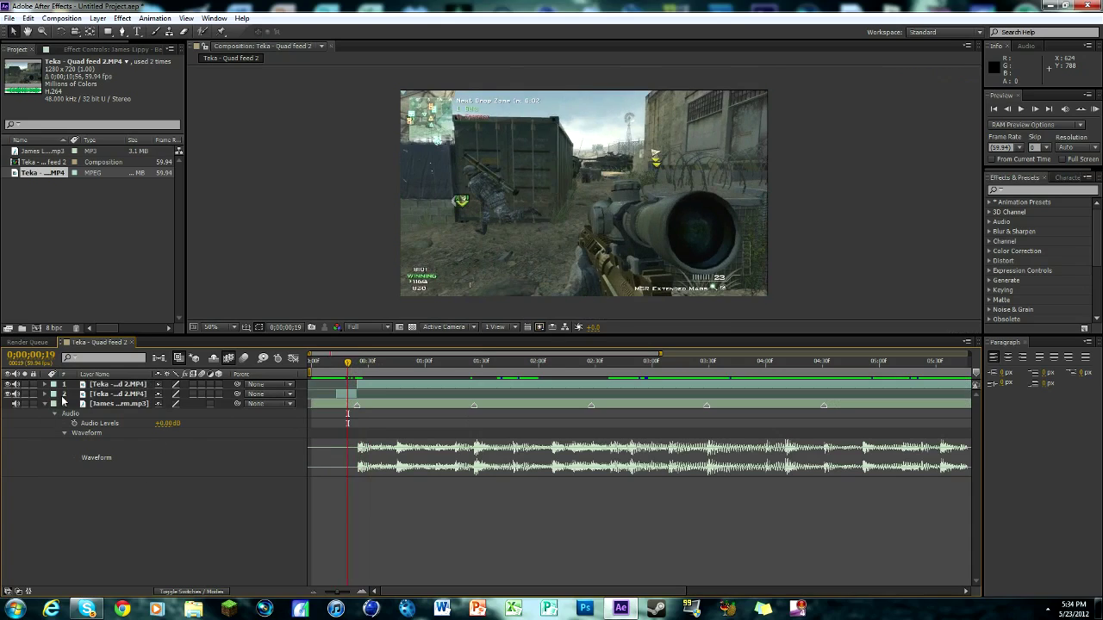
Enable time remapping on the first gameplay clip layer.
{"action": "left_click", "coordinate": [145, 394]}
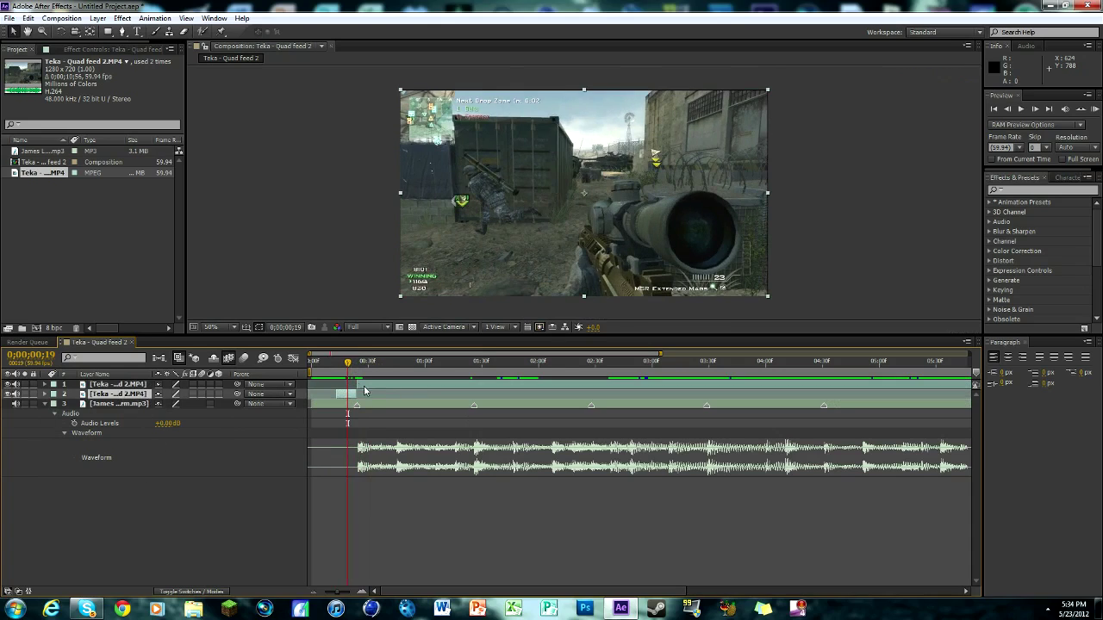
{"action": "left_click", "coordinate": [98, 18]}
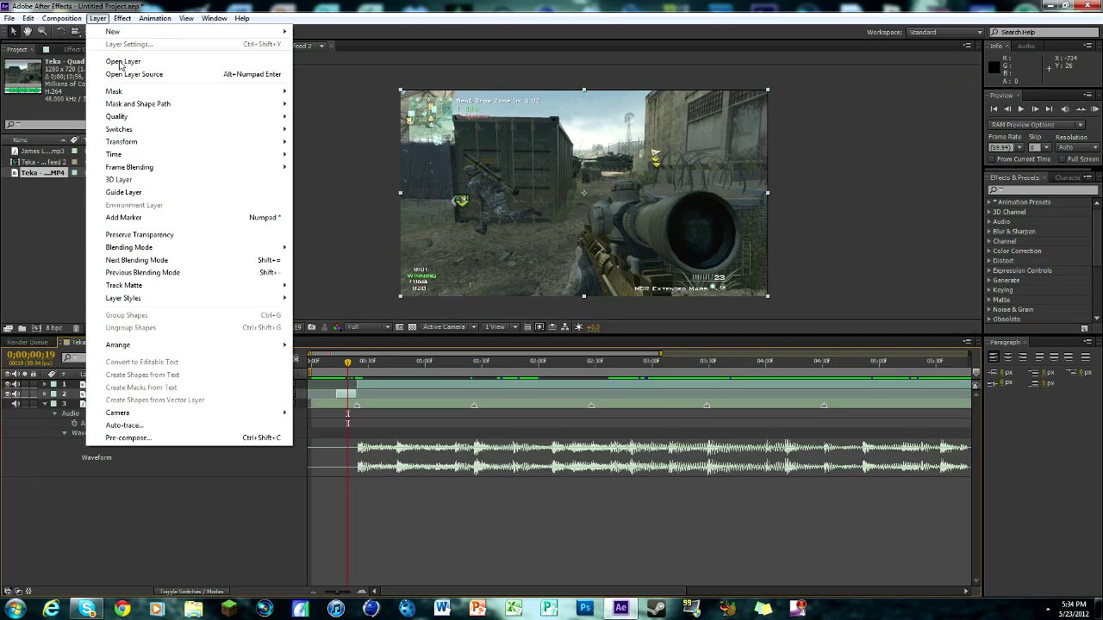
{"action": "mouse_move", "coordinate": [123, 154]}
{"action": "left_click", "coordinate": [353, 154]}
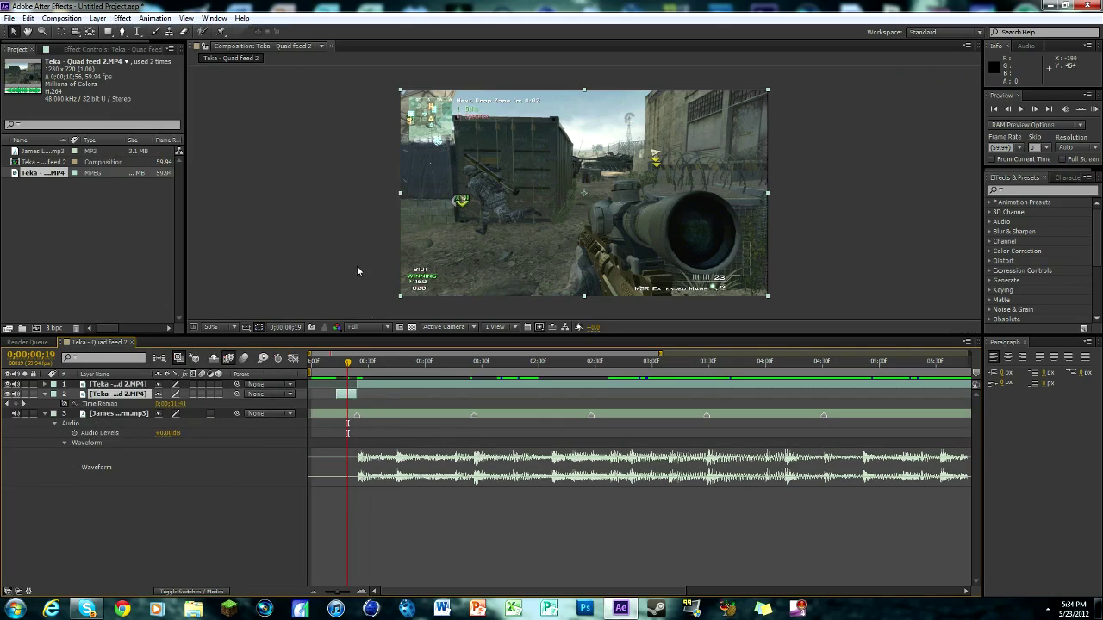
Add a Time Remap keyframe at 0;00;00;24 and extend the clip's start toward 0;00.
{"action": "left_click_drag", "start_coordinate": [348, 366], "coordinate": [358, 367]}
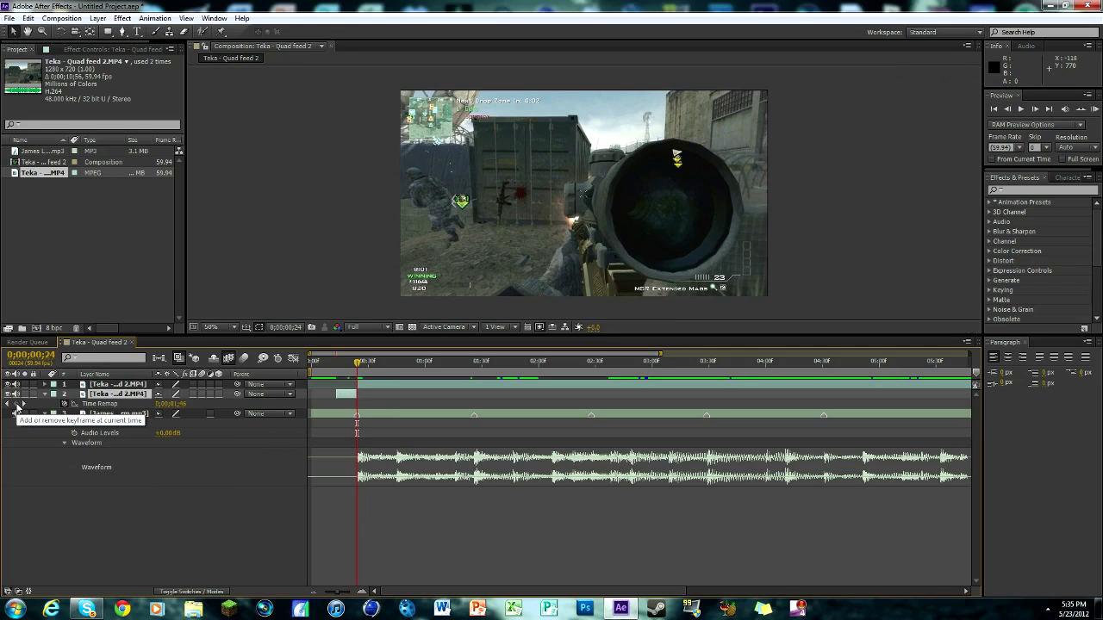
{"action": "left_click", "coordinate": [16, 408]}
{"action": "left_click_drag", "start_coordinate": [358, 365], "coordinate": [336, 368]}
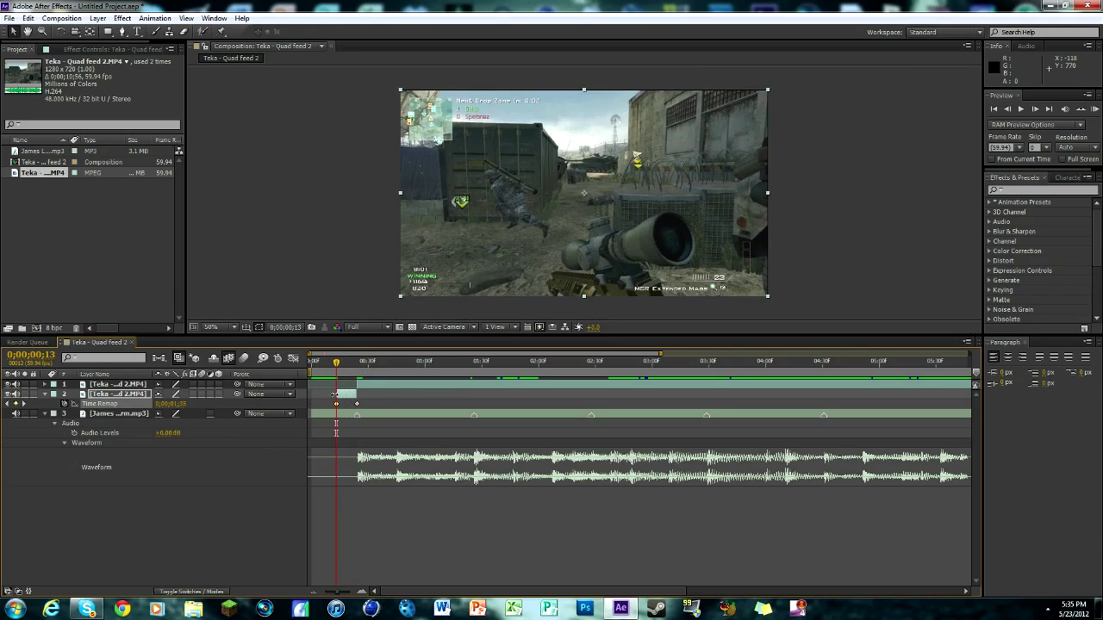
{"action": "left_click_drag", "start_coordinate": [336, 394], "coordinate": [312, 408]}
{"action": "left_click_drag", "start_coordinate": [336, 366], "coordinate": [368, 366]}
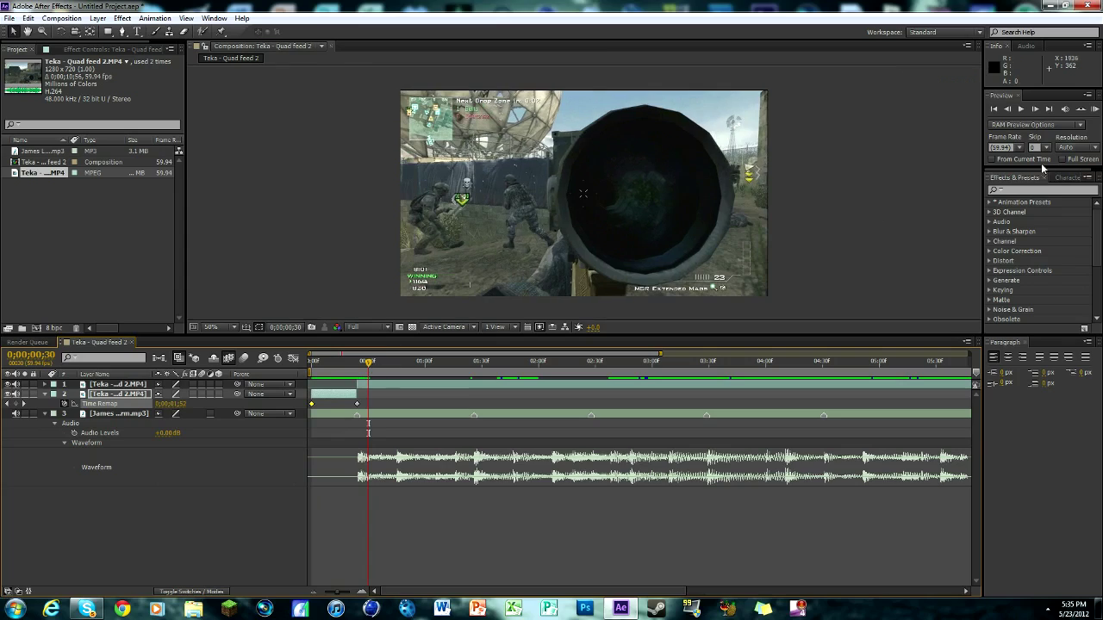
Preview the edit twice, then move the current time to the beat marker at 0;00;01;26.
{"action": "left_click", "coordinate": [1095, 110]}
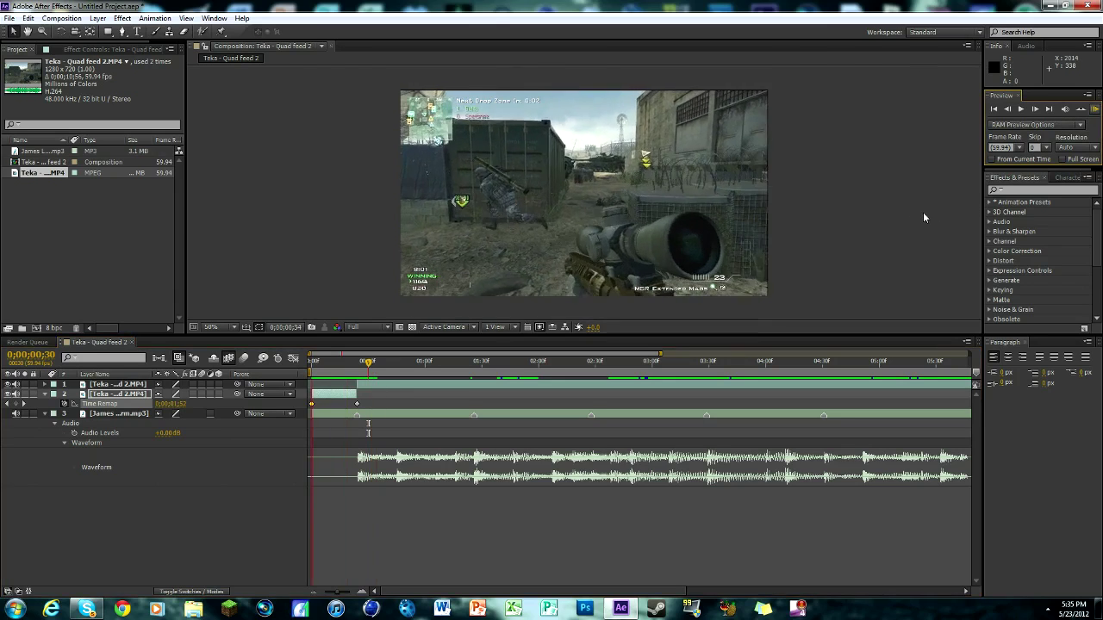
{"action": "left_click", "coordinate": [532, 282]}
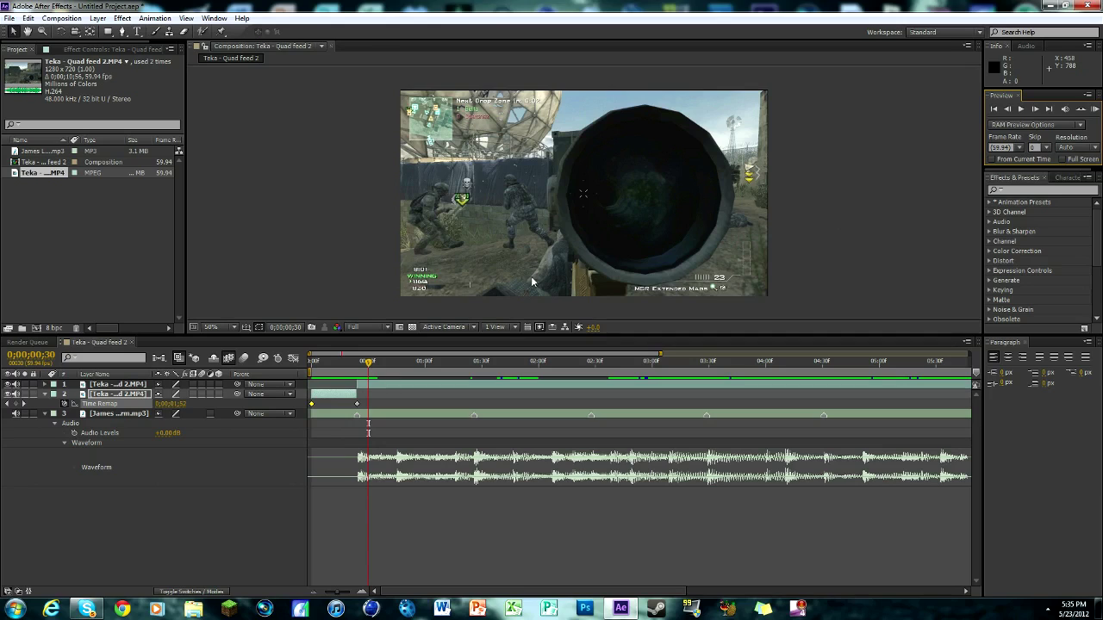
{"action": "left_click", "coordinate": [1095, 110]}
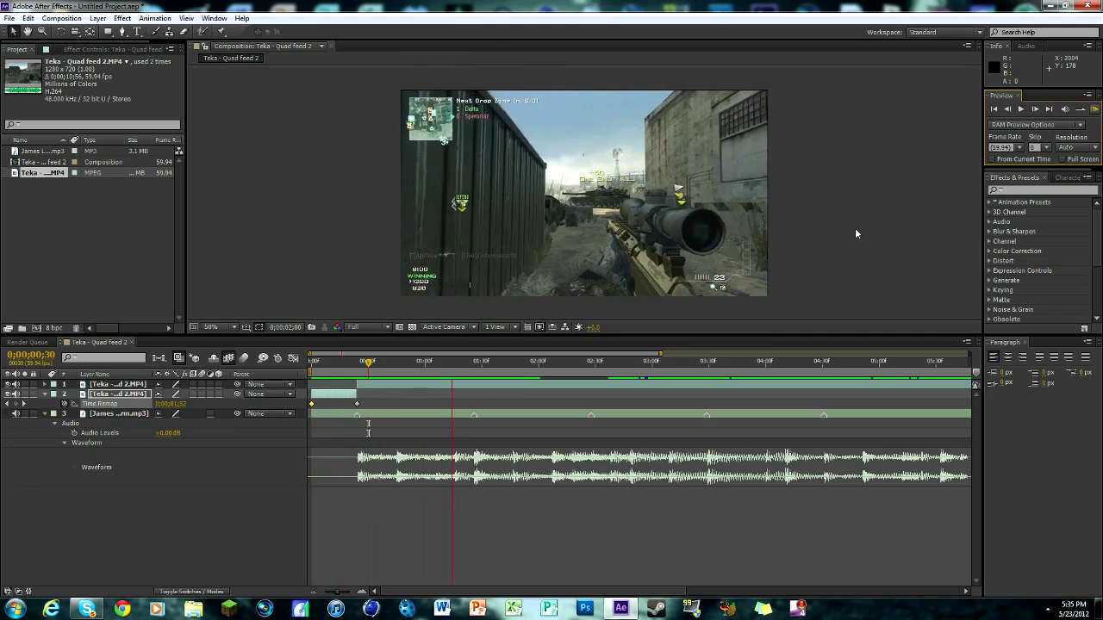
{"action": "left_click", "coordinate": [392, 356]}
{"action": "left_click_drag", "start_coordinate": [368, 359], "coordinate": [473, 356]}
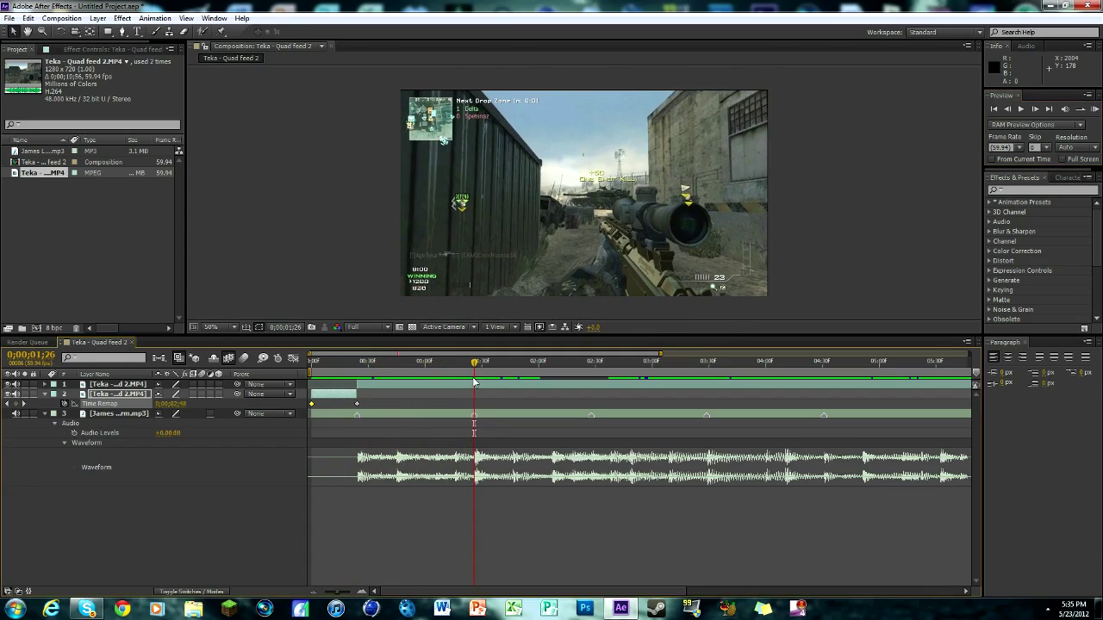
Split the top gameplay layer at the sniper kill frame 0;00;02;37 with Ctrl+Shift+D.
{"action": "left_click", "coordinate": [473, 387]}
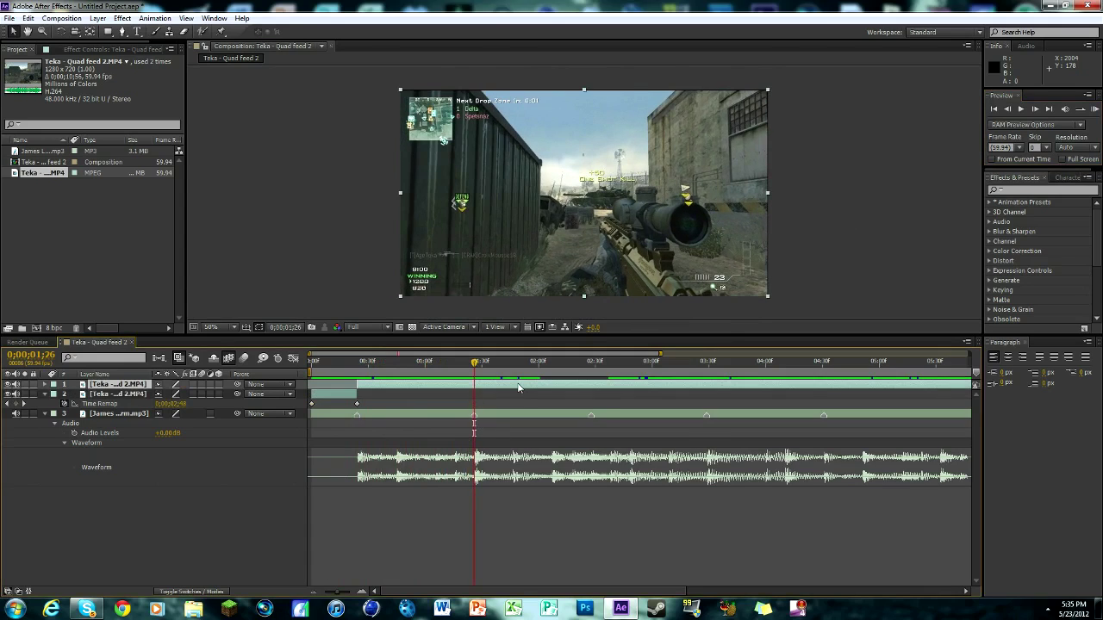
{"action": "left_click_drag", "start_coordinate": [346, 595], "coordinate": [337, 595]}
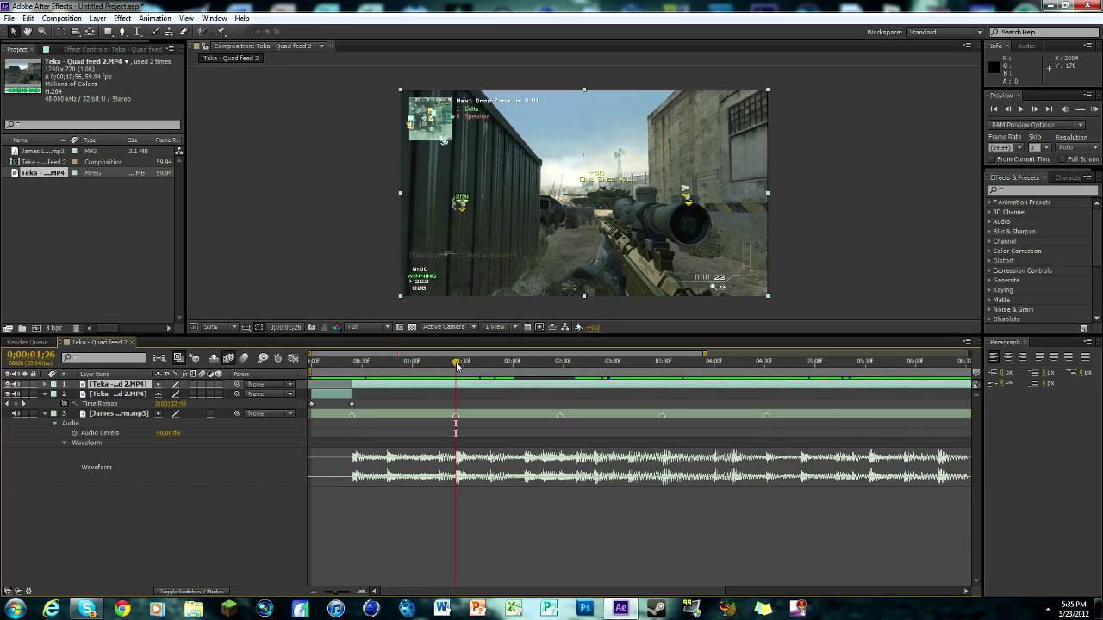
{"action": "left_click_drag", "start_coordinate": [457, 365], "coordinate": [576, 371]}
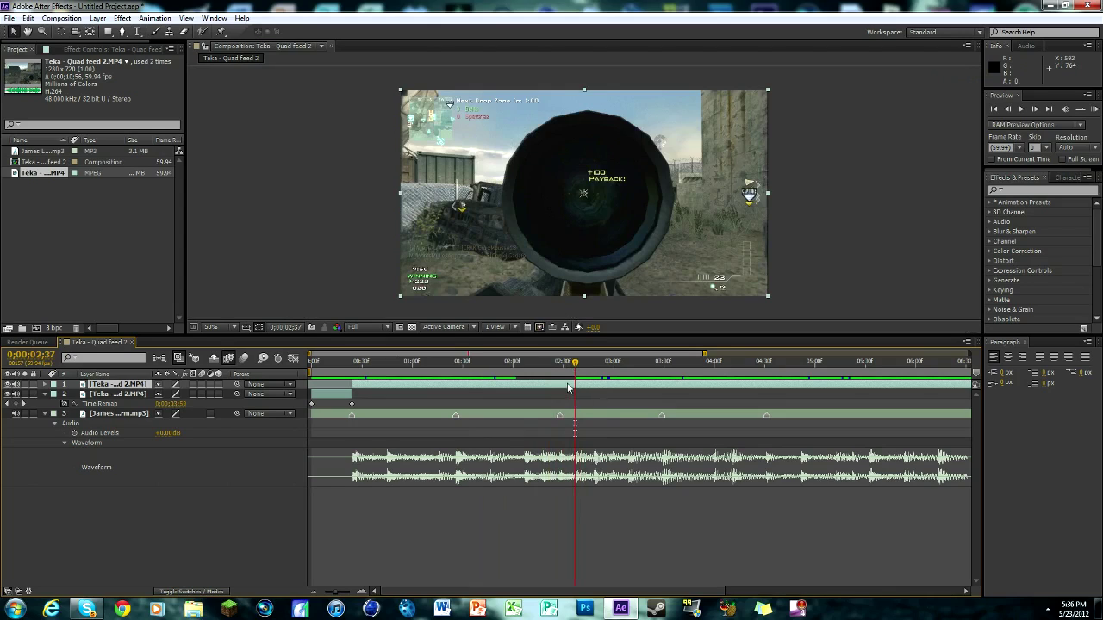
{"action": "key", "text": "ctrl+shift+d"}
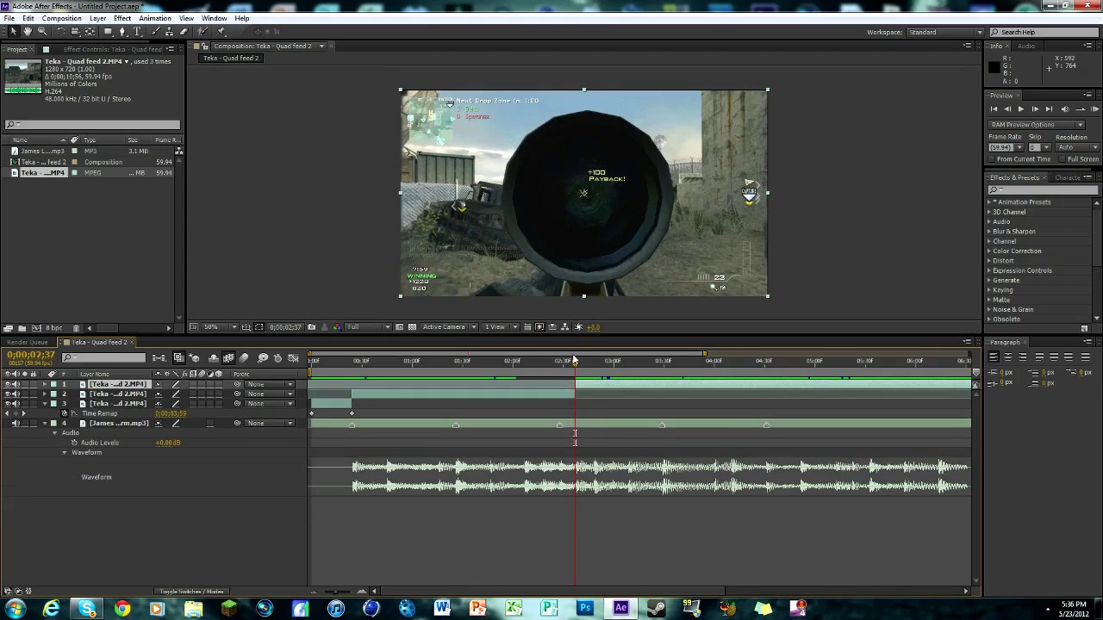
{"action": "mouse_move", "coordinate": [578, 364]}
{"action": "left_mouse_down"}
{"action": "mouse_move", "coordinate": [456, 365]}
{"action": "mouse_move", "coordinate": [578, 368]}
{"action": "left_mouse_up"}
Enable Time Remapping on the second clip and keyframe its kill frame.
{"action": "left_click", "coordinate": [561, 397]}
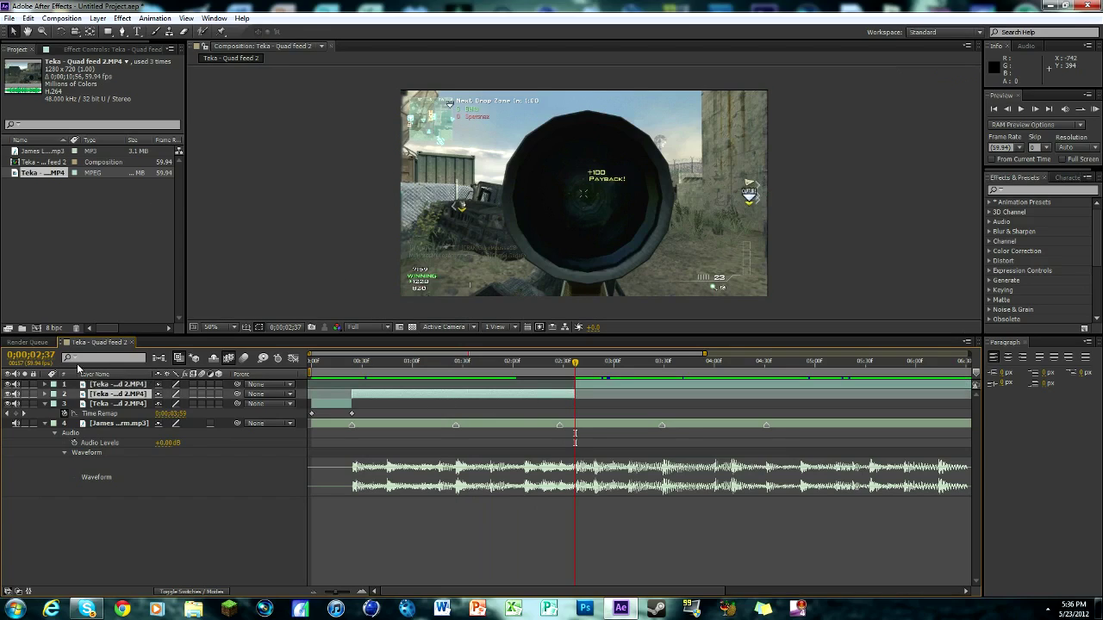
{"action": "left_click", "coordinate": [44, 404]}
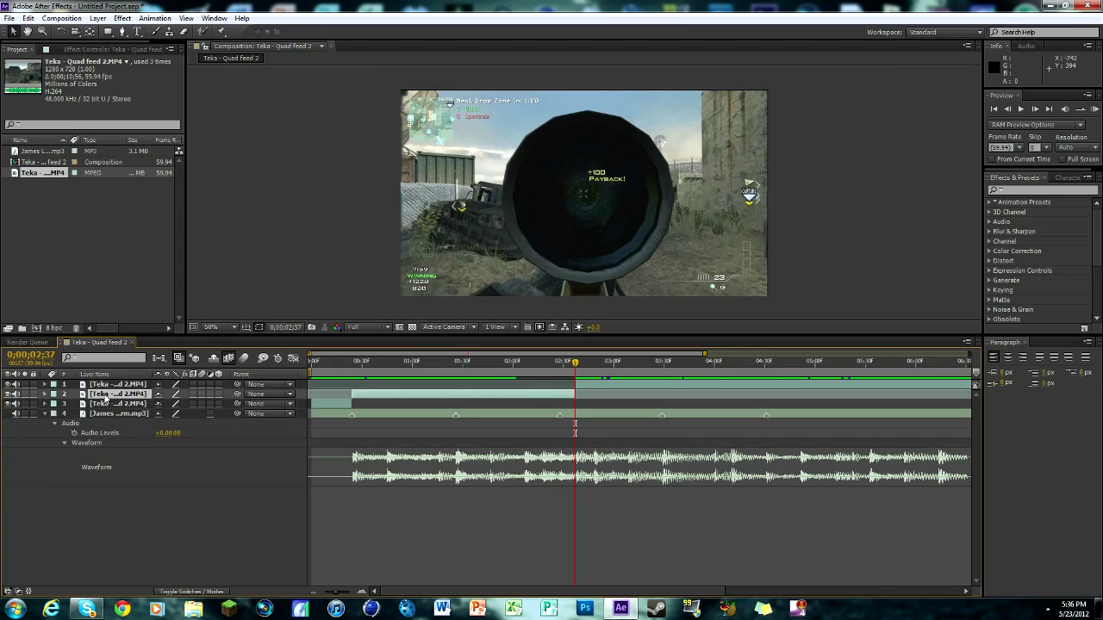
{"action": "left_click", "coordinate": [98, 18]}
{"action": "mouse_move", "coordinate": [151, 156]}
{"action": "left_click", "coordinate": [318, 156]}
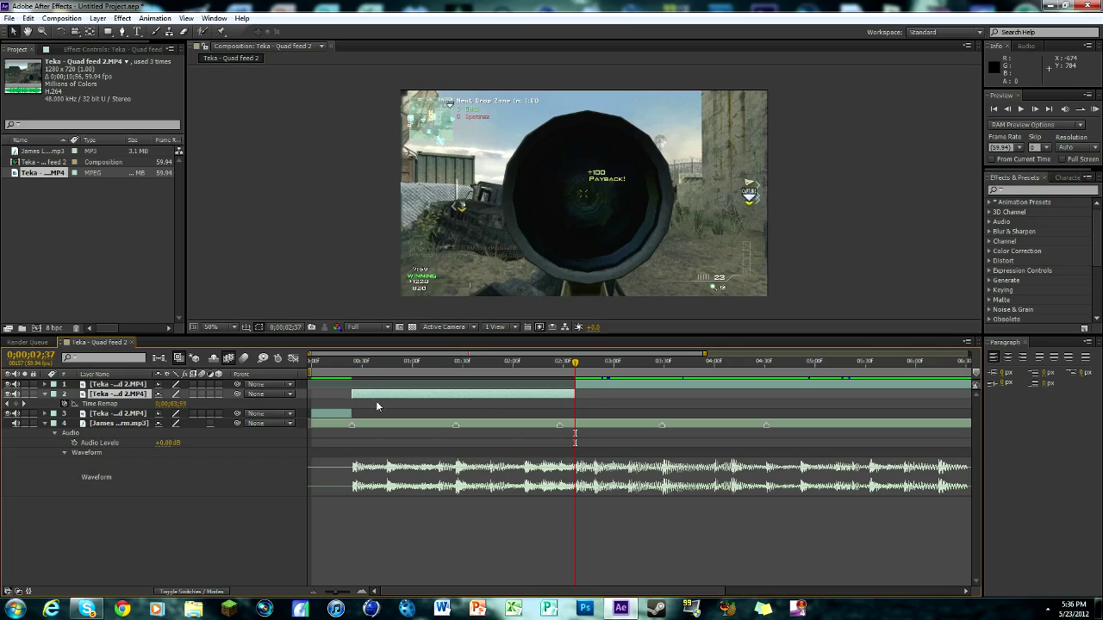
{"action": "left_click", "coordinate": [16, 404]}
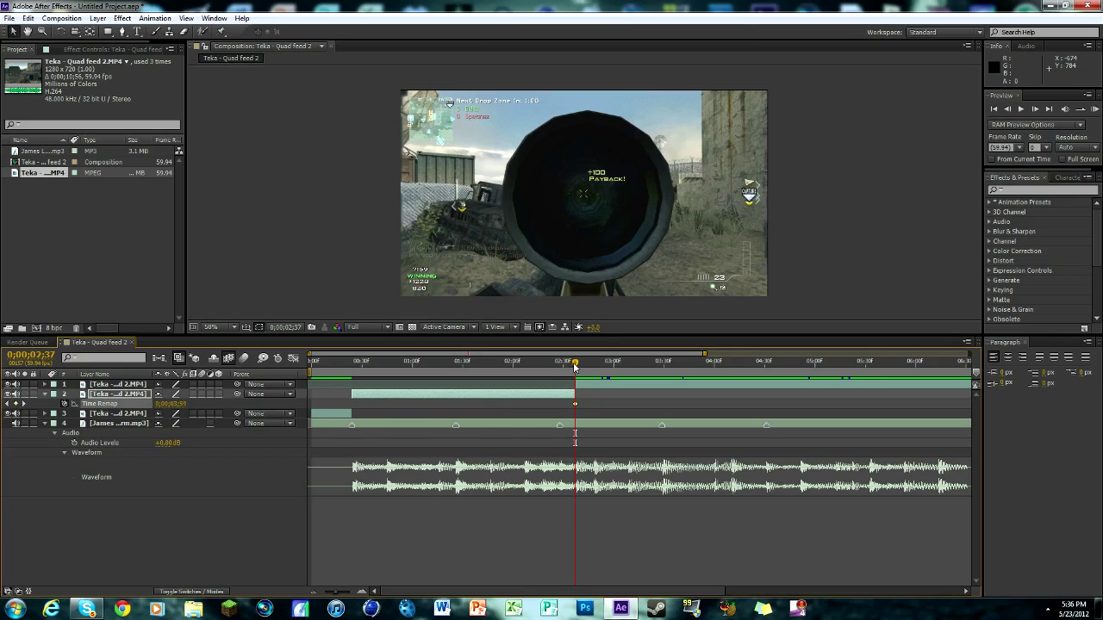
Trim the clip's end, move the kill keyframe to 0;00;01;26, and start the next clip there.
{"action": "left_click_drag", "start_coordinate": [575, 366], "coordinate": [352, 374]}
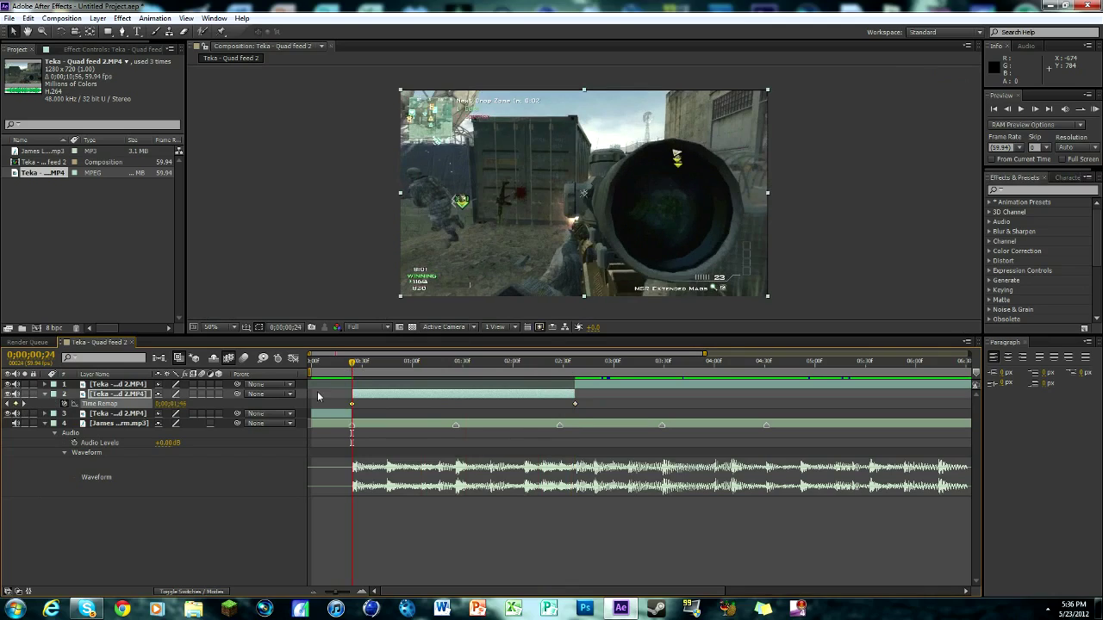
{"action": "left_click_drag", "start_coordinate": [575, 395], "coordinate": [458, 393]}
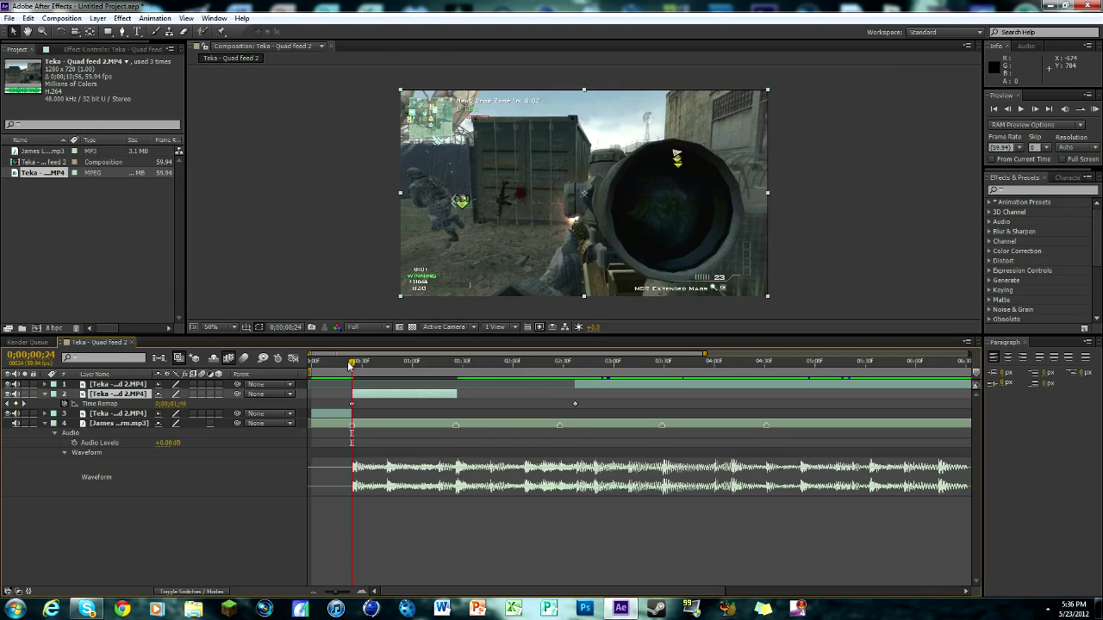
{"action": "left_click_drag", "start_coordinate": [352, 362], "coordinate": [457, 394]}
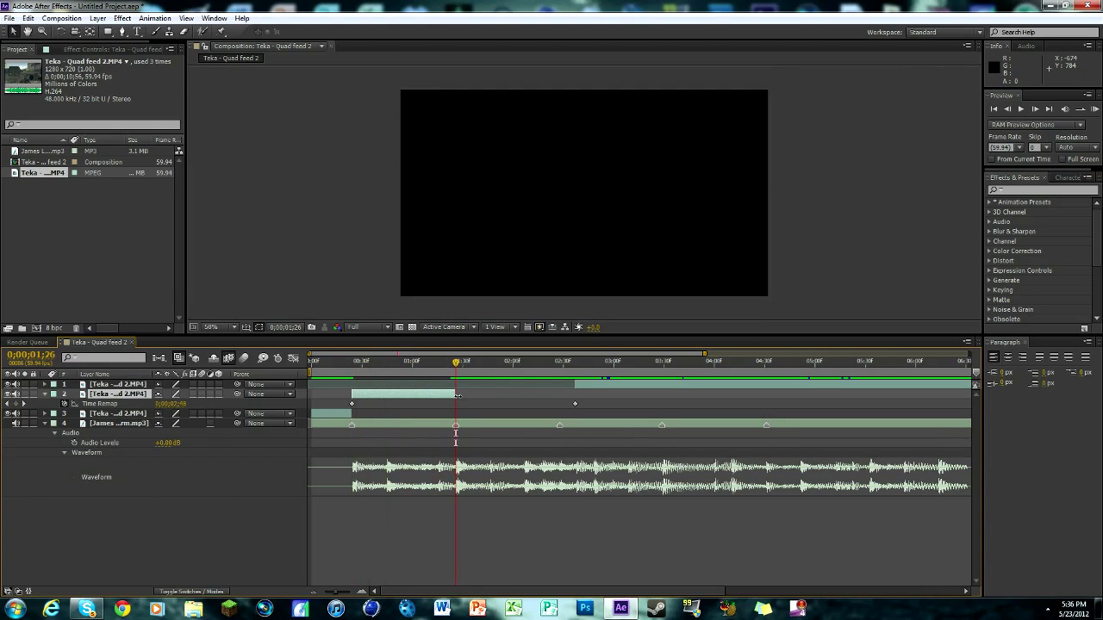
{"action": "left_click_drag", "start_coordinate": [335, 594], "coordinate": [343, 594]}
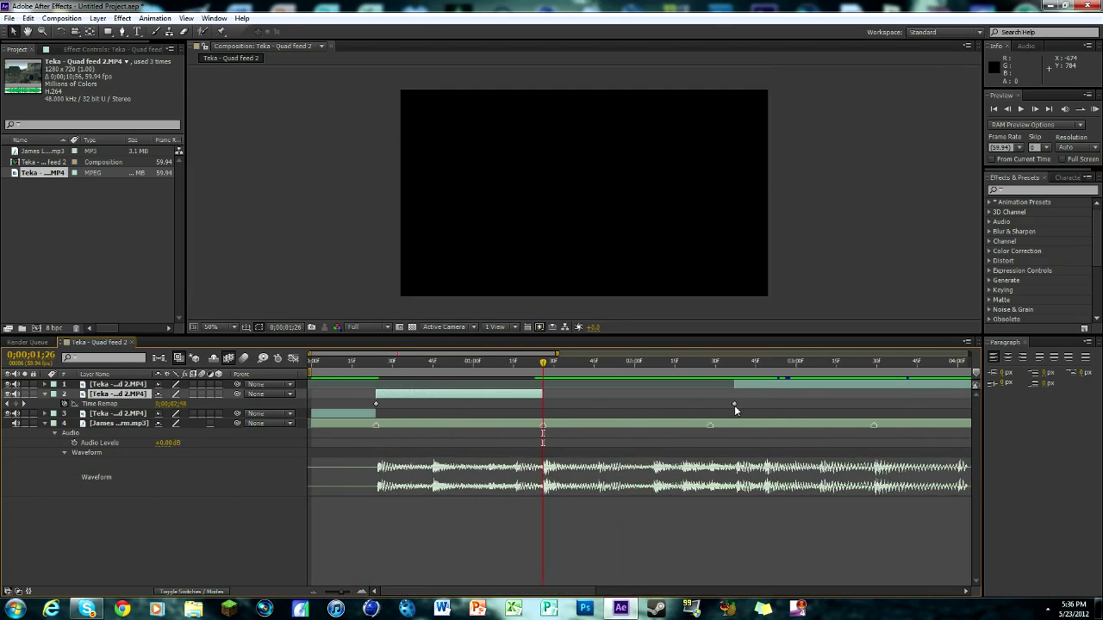
{"action": "left_click_drag", "start_coordinate": [734, 405], "coordinate": [607, 405]}
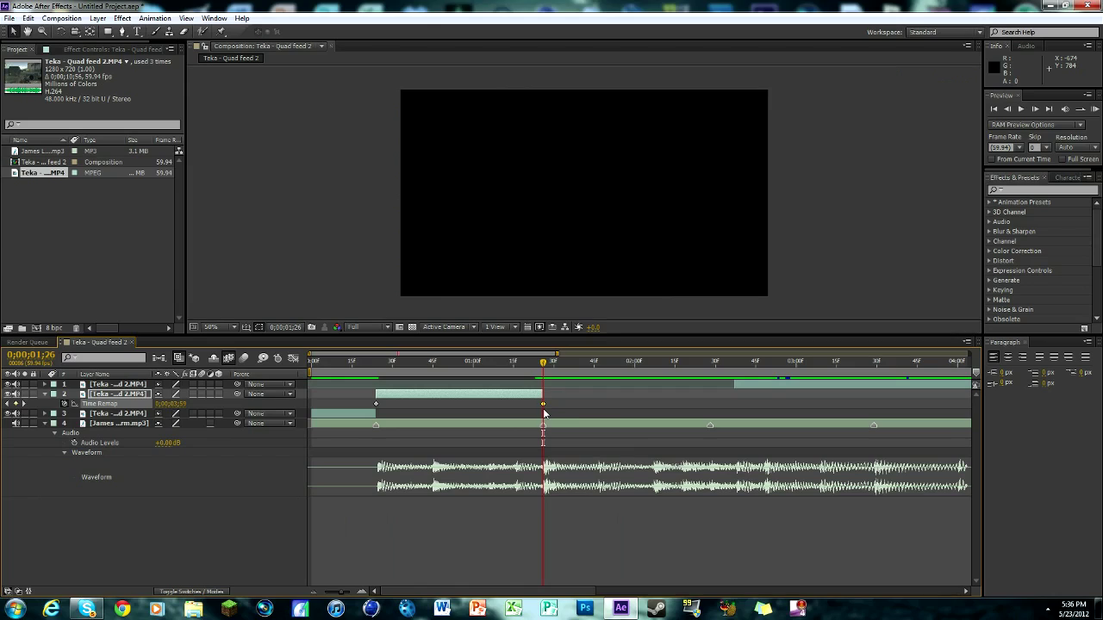
{"action": "left_click_drag", "start_coordinate": [762, 385], "coordinate": [572, 389]}
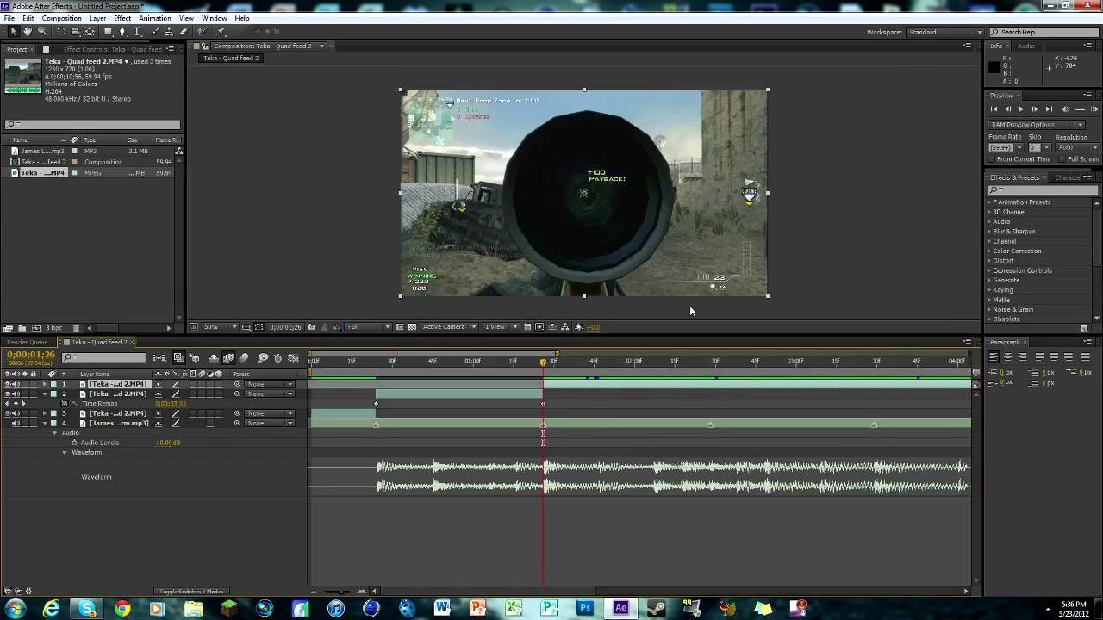
{"action": "left_click", "coordinate": [1095, 110]}
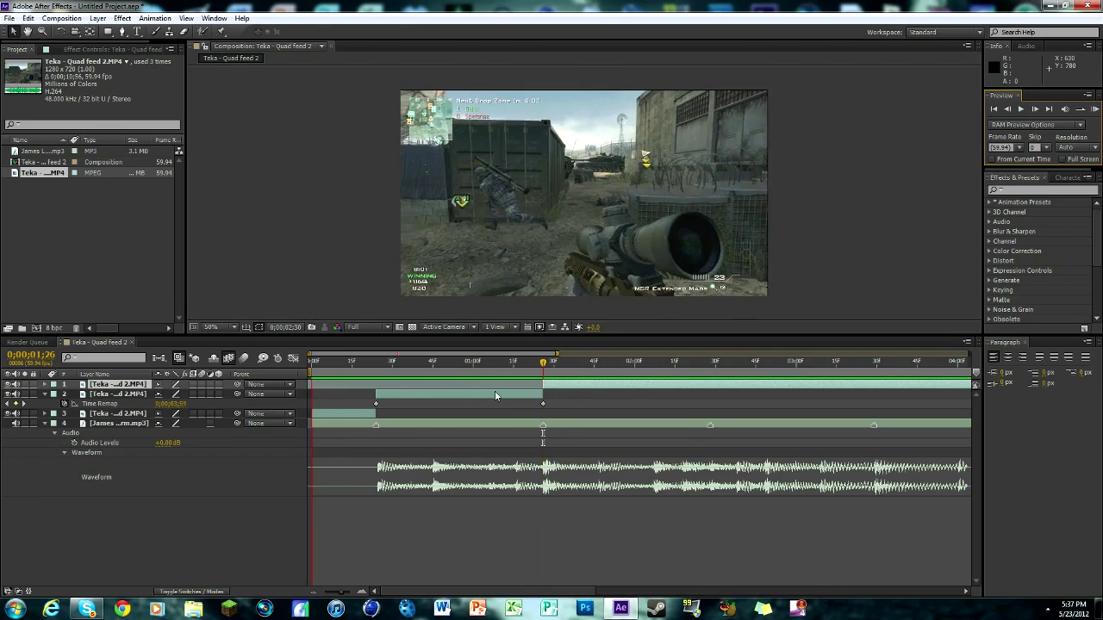
{"action": "left_click", "coordinate": [526, 394]}
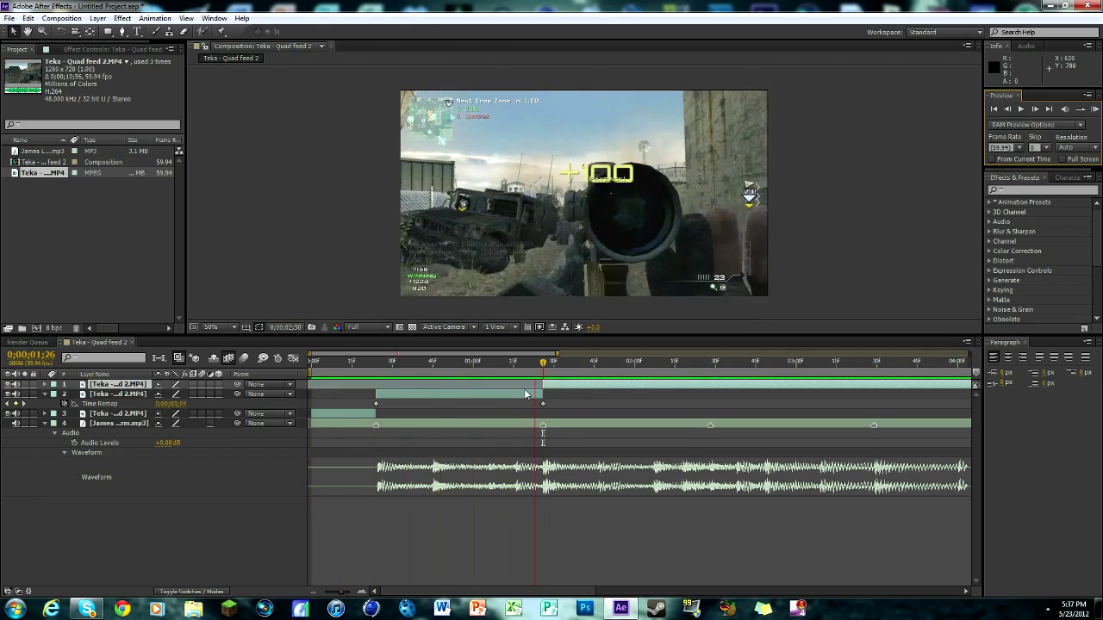
{"action": "left_click_drag", "start_coordinate": [545, 366], "coordinate": [849, 367]}
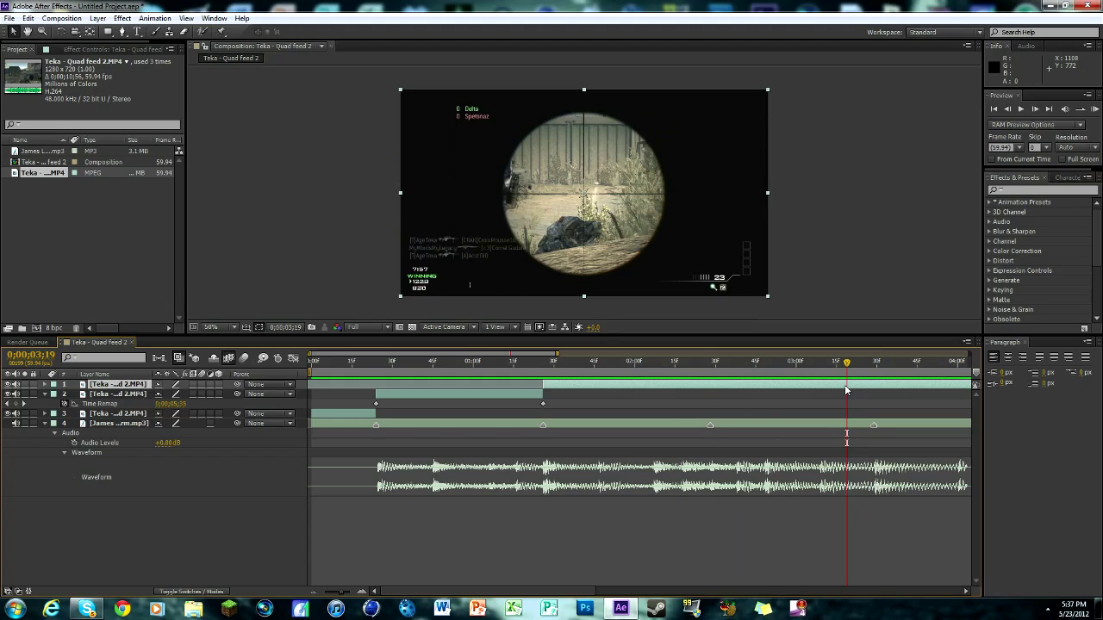
Split layer 1 at 0;00;03;19 and slide the new top clip to start at 0;00;03;29.
{"action": "key", "text": "ctrl+shift+d"}
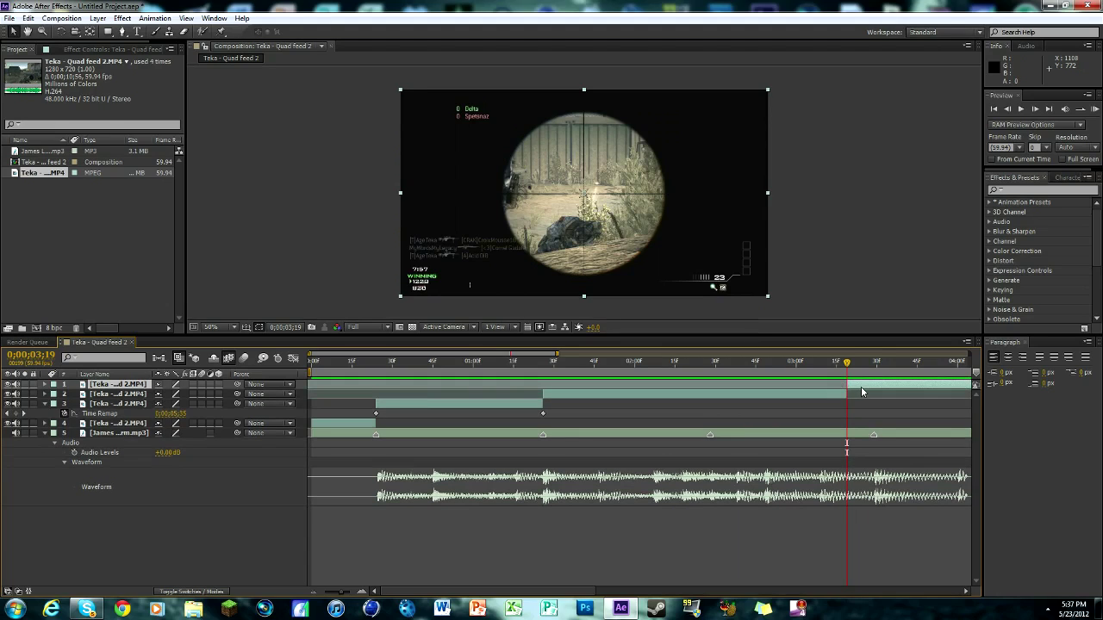
{"action": "left_click_drag", "start_coordinate": [861, 392], "coordinate": [873, 370]}
{"action": "left_click", "coordinate": [834, 397]}
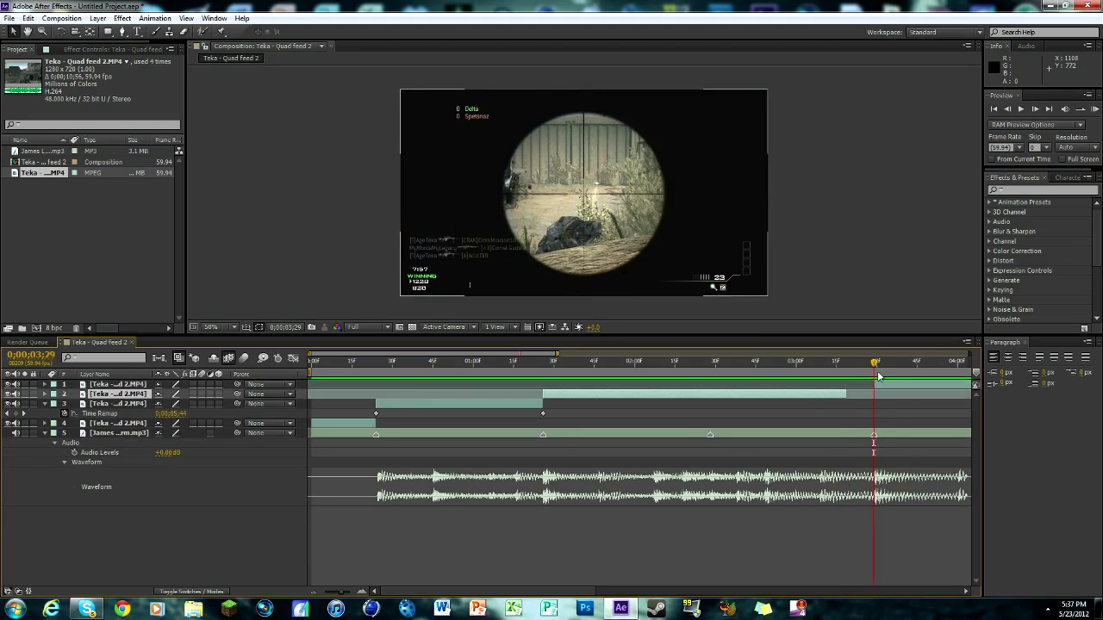
{"action": "left_click", "coordinate": [814, 371]}
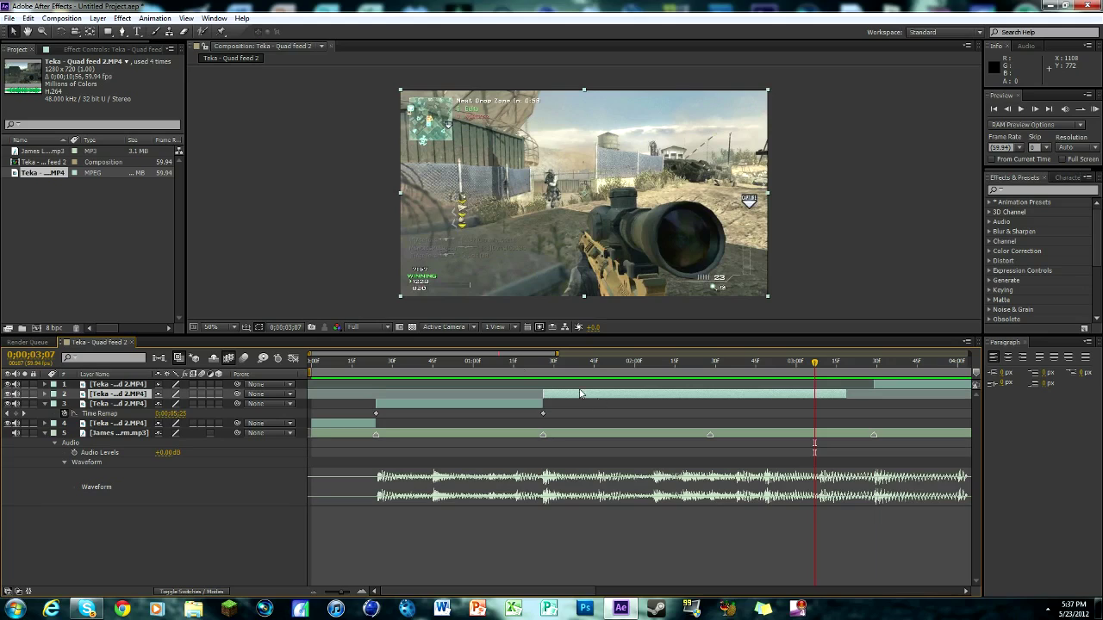
Enable Time Remapping on the middle clip and keyframe its scoped shot frame.
{"action": "left_click", "coordinate": [97, 18]}
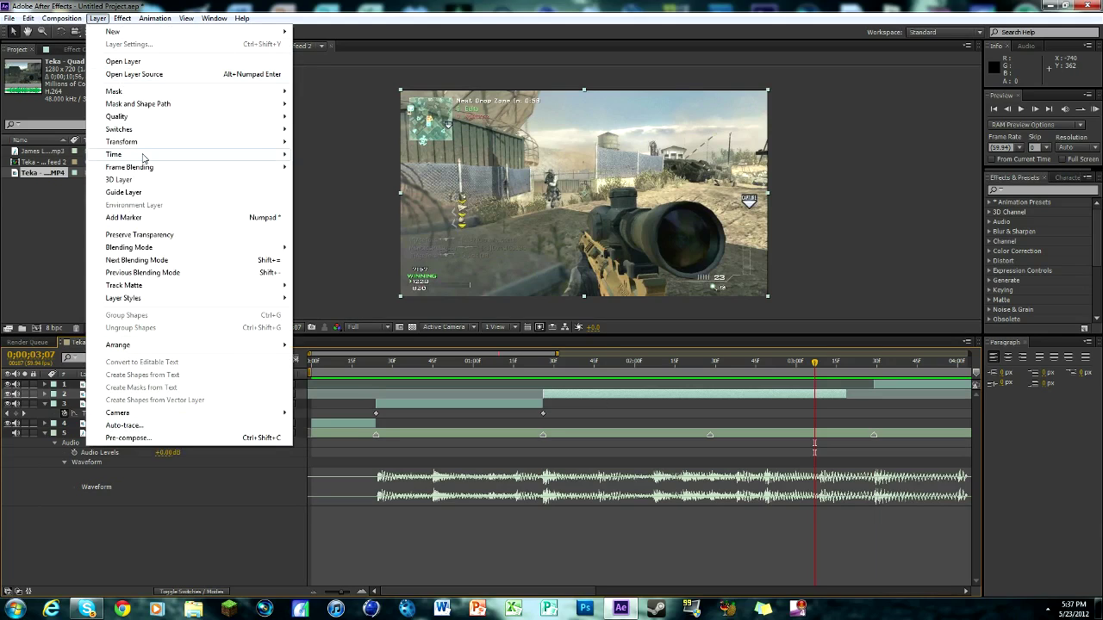
{"action": "mouse_move", "coordinate": [276, 153]}
{"action": "left_click", "coordinate": [327, 156]}
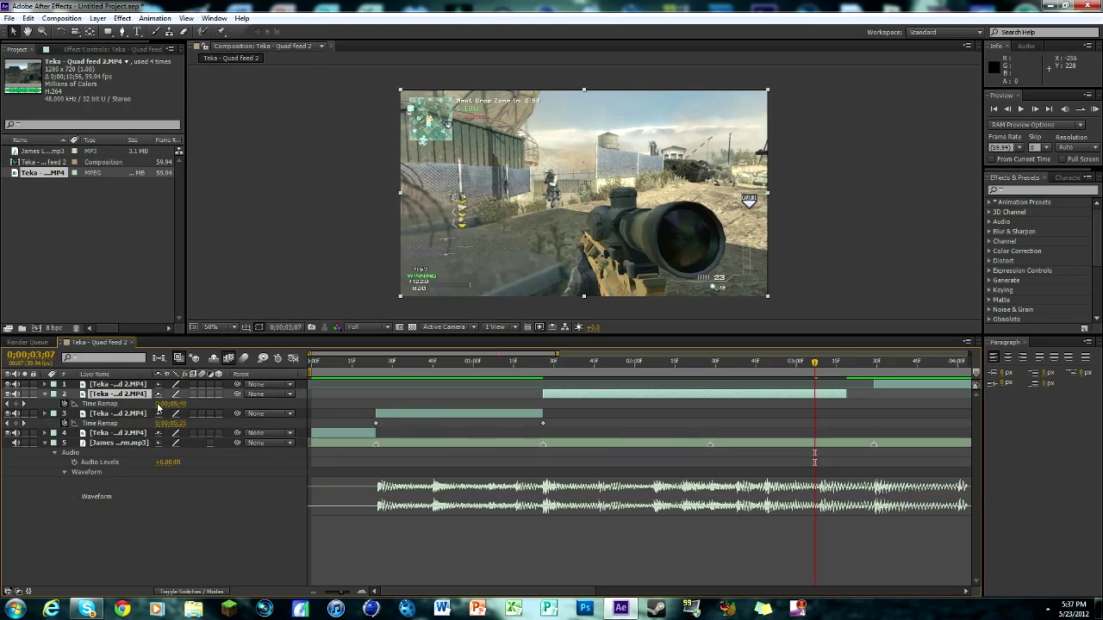
{"action": "left_click_drag", "start_coordinate": [815, 368], "coordinate": [847, 366]}
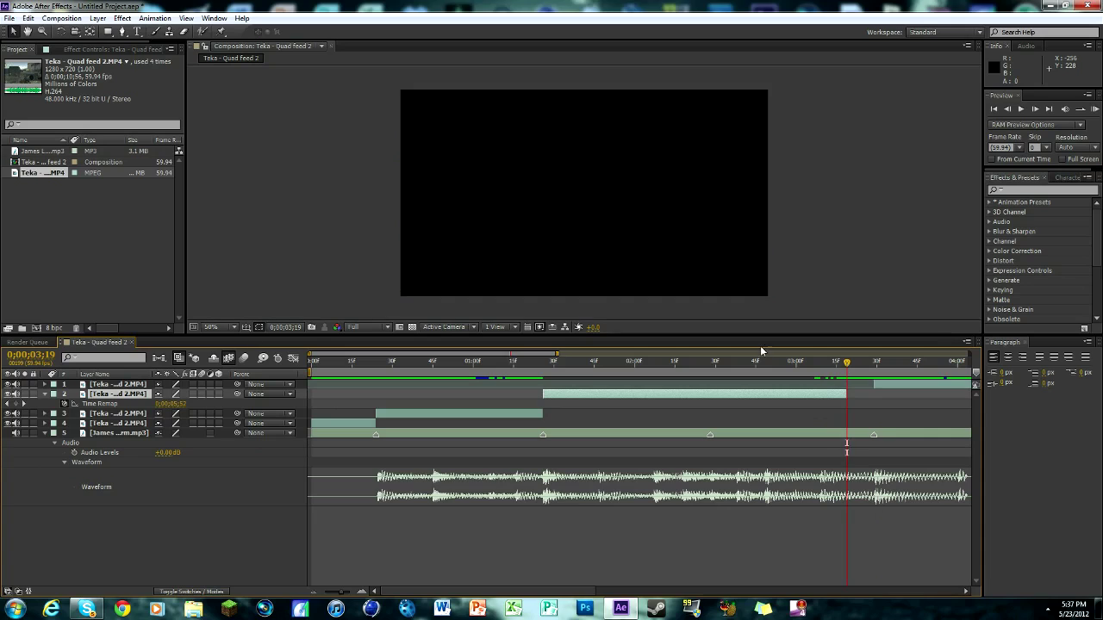
{"action": "left_click", "coordinate": [16, 403]}
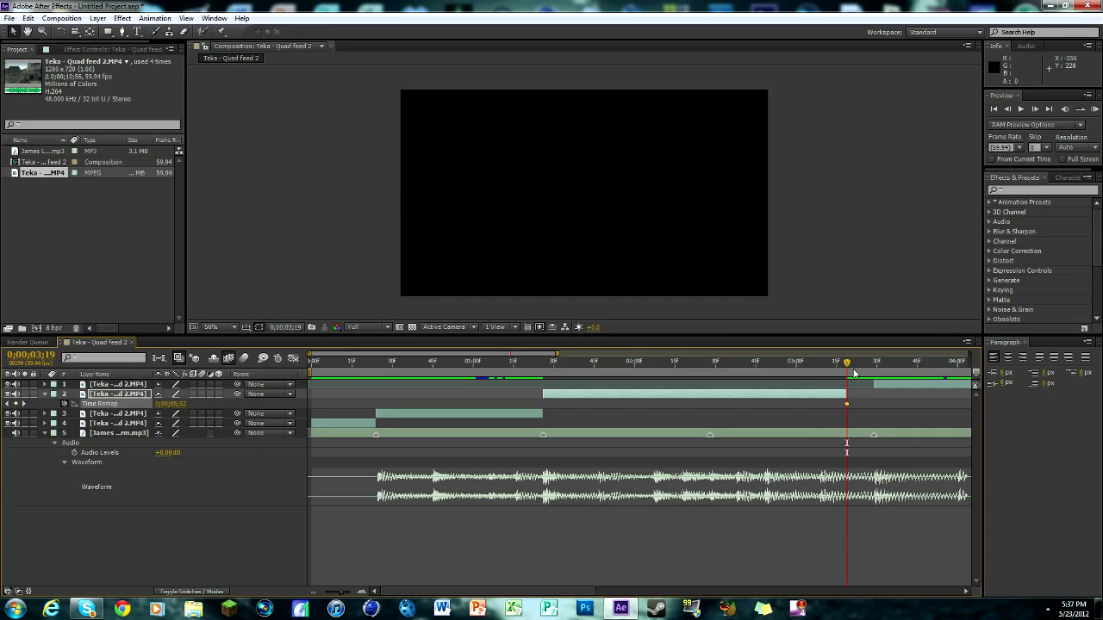
Extend the middle clip and move its shot keyframe onto the 0;00;03;29 beat marker.
{"action": "left_click_drag", "start_coordinate": [854, 372], "coordinate": [673, 371]}
{"action": "left_click_drag", "start_coordinate": [561, 375], "coordinate": [543, 372]}
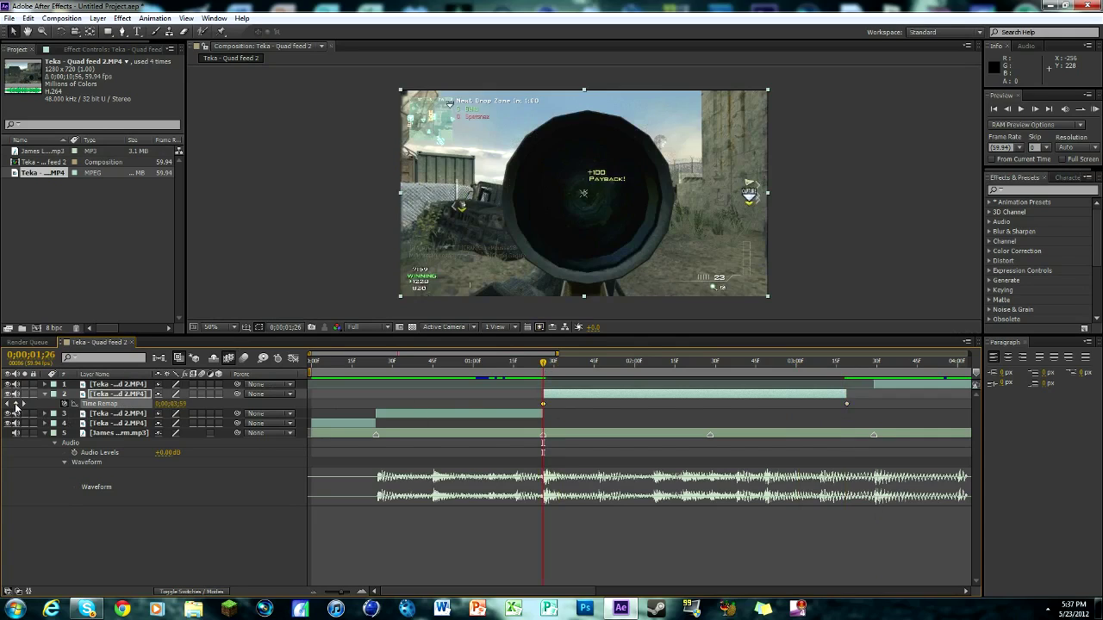
{"action": "left_click_drag", "start_coordinate": [849, 394], "coordinate": [872, 400]}
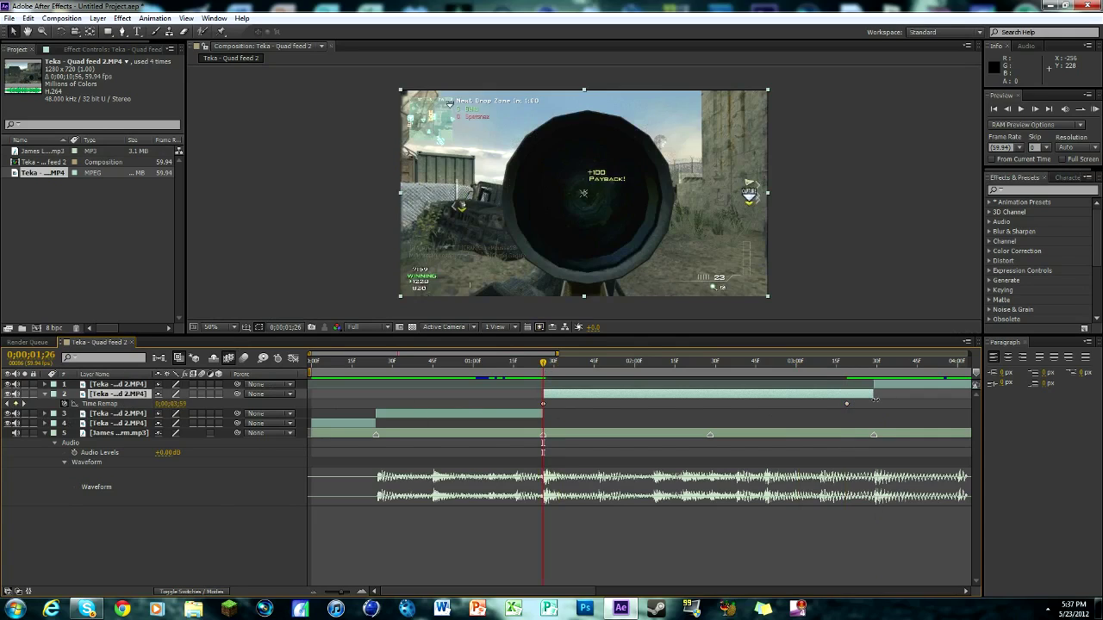
{"action": "left_click_drag", "start_coordinate": [847, 404], "coordinate": [867, 404]}
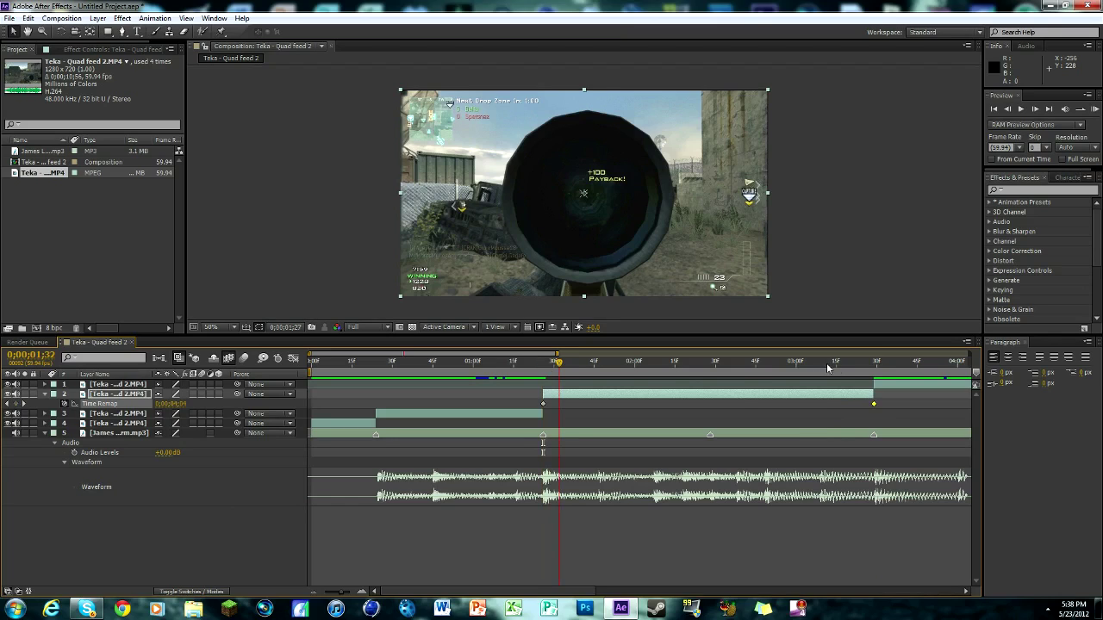
{"action": "left_click_drag", "start_coordinate": [860, 369], "coordinate": [877, 369]}
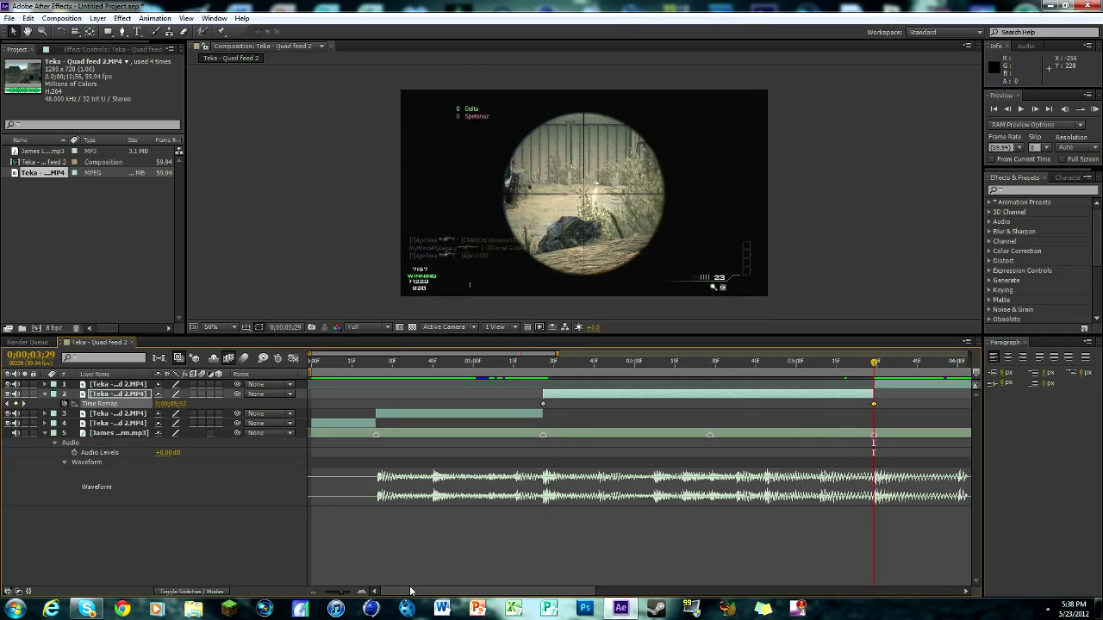
{"action": "left_click_drag", "start_coordinate": [343, 594], "coordinate": [598, 453]}
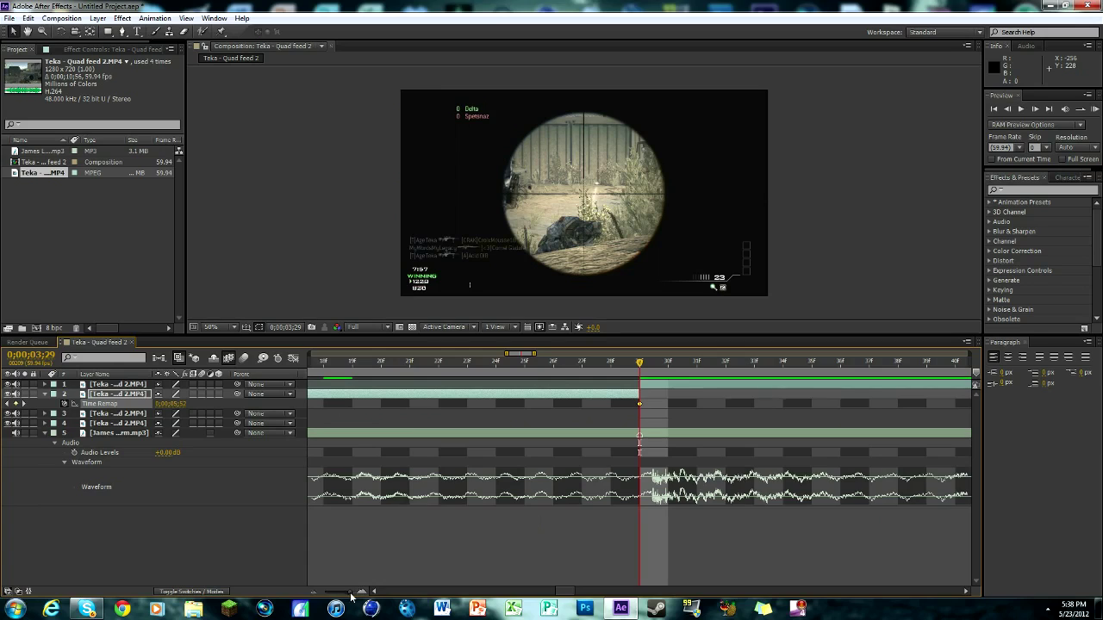
Zoom out to the full ten seconds, run a RAM Preview with music, then scrub the start.
{"action": "left_click_drag", "start_coordinate": [351, 597], "coordinate": [319, 597]}
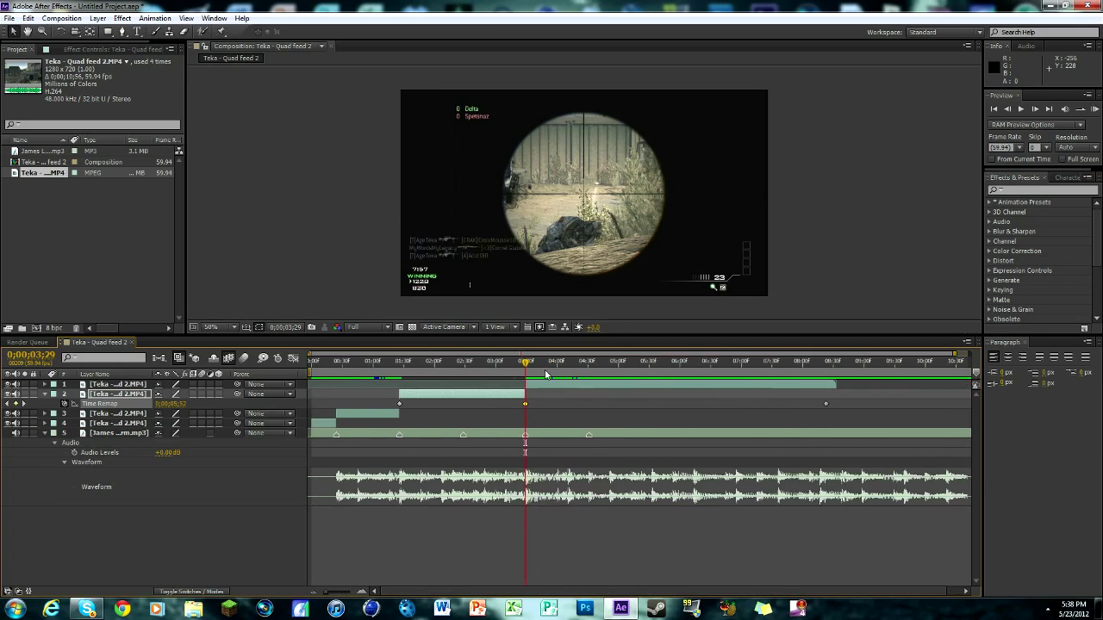
{"action": "left_click", "coordinate": [1095, 108]}
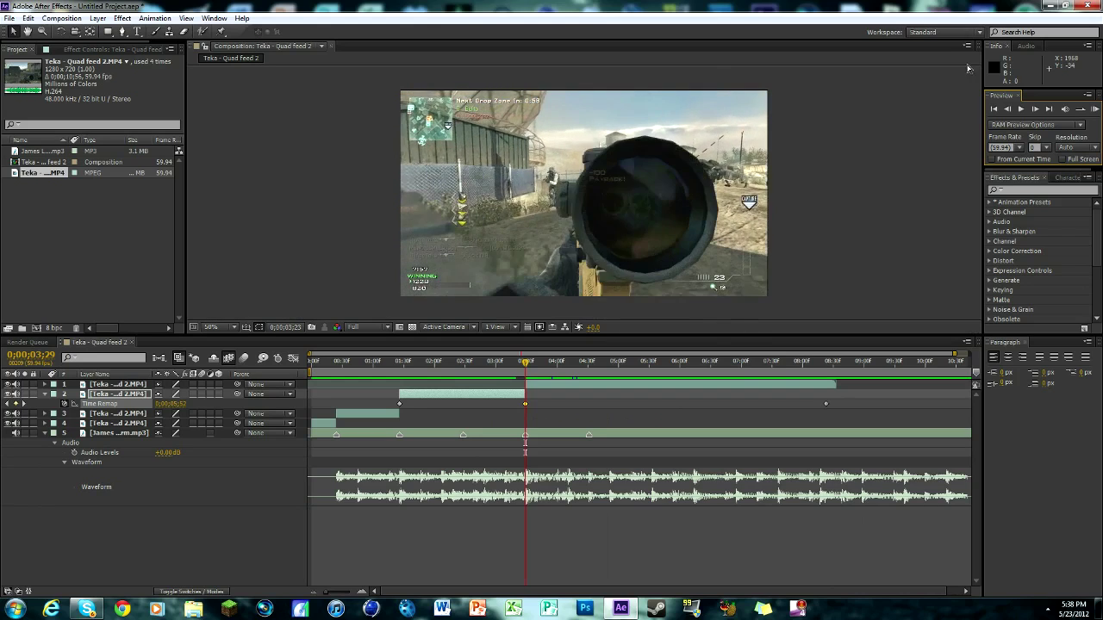
{"action": "key", "text": "space"}
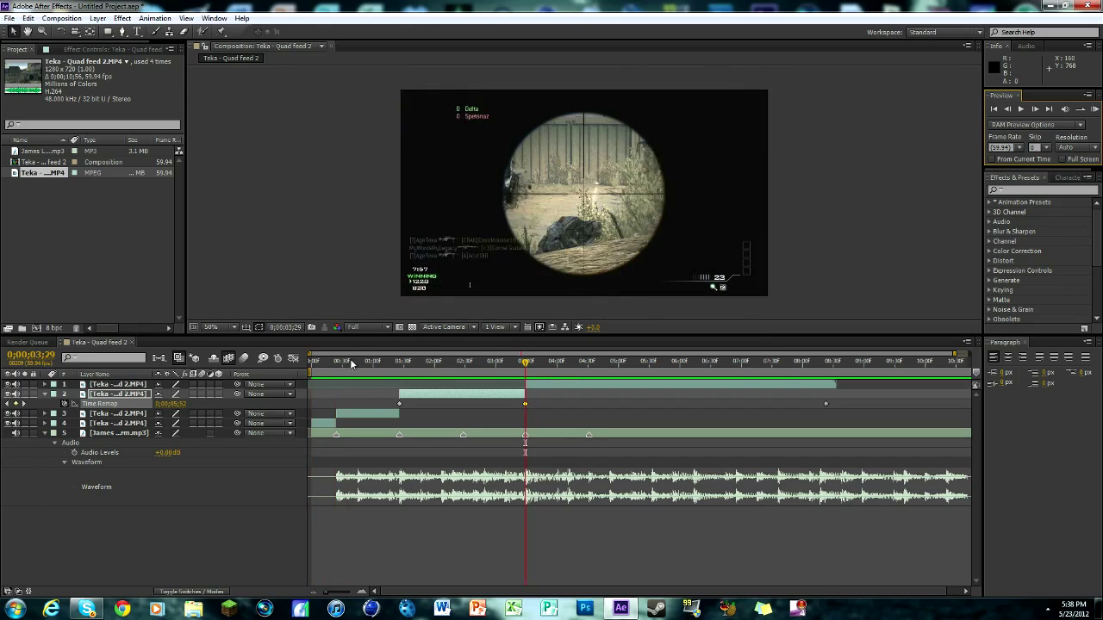
{"action": "left_click_drag", "start_coordinate": [528, 368], "coordinate": [440, 400]}
Collapse layer 2's Time Remap and split the top layer at 0;00;04;37.
{"action": "left_click", "coordinate": [439, 397]}
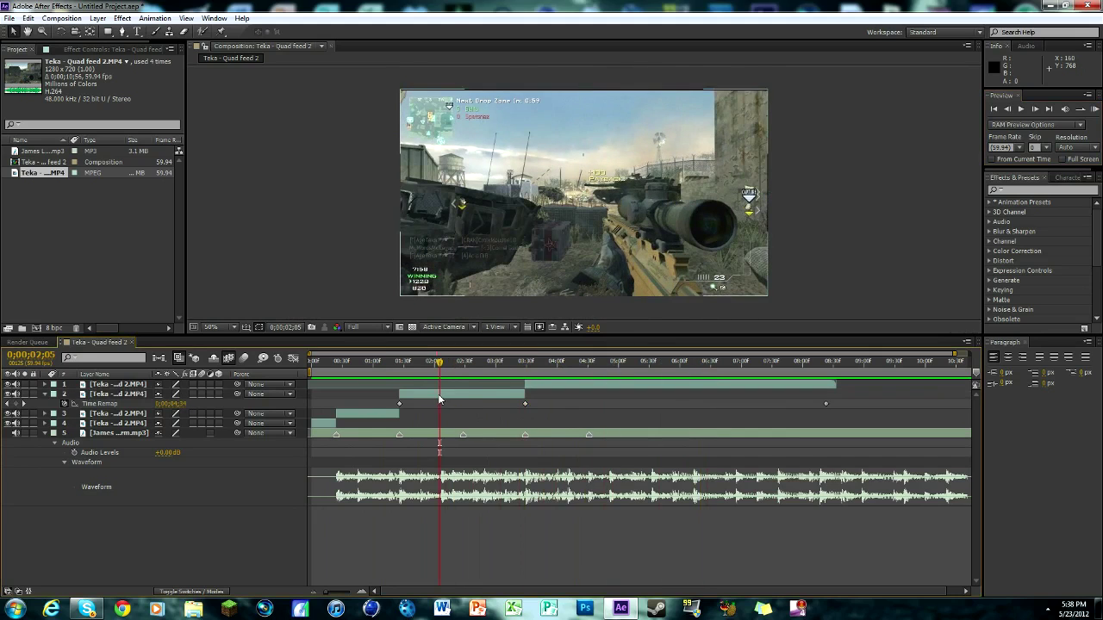
{"action": "left_click", "coordinate": [45, 395]}
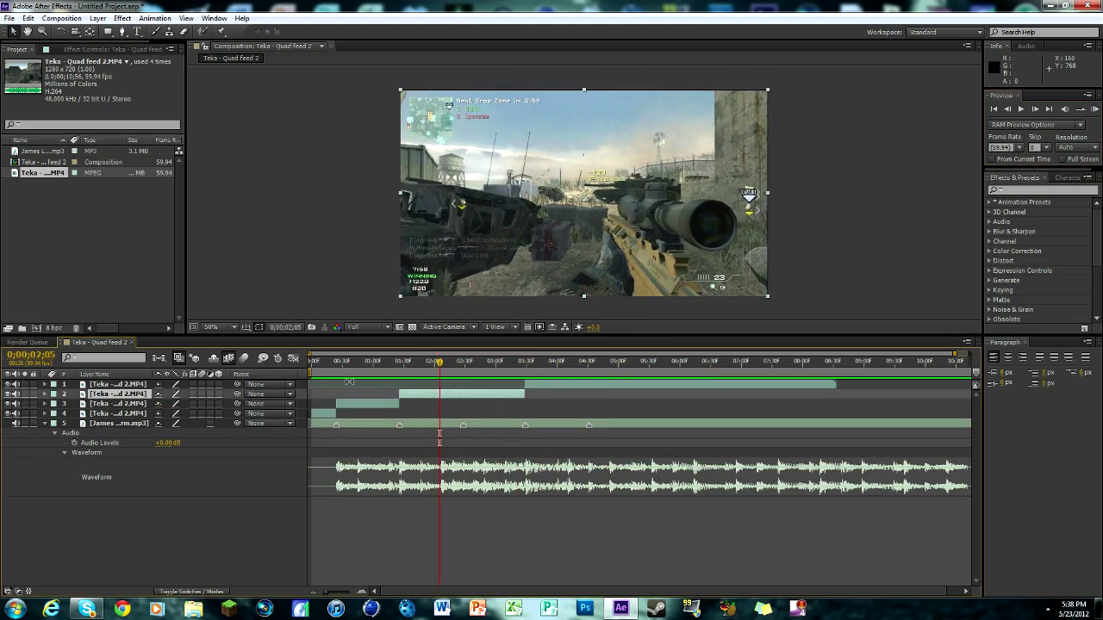
{"action": "left_click", "coordinate": [614, 383]}
{"action": "left_click_drag", "start_coordinate": [440, 363], "coordinate": [594, 366]}
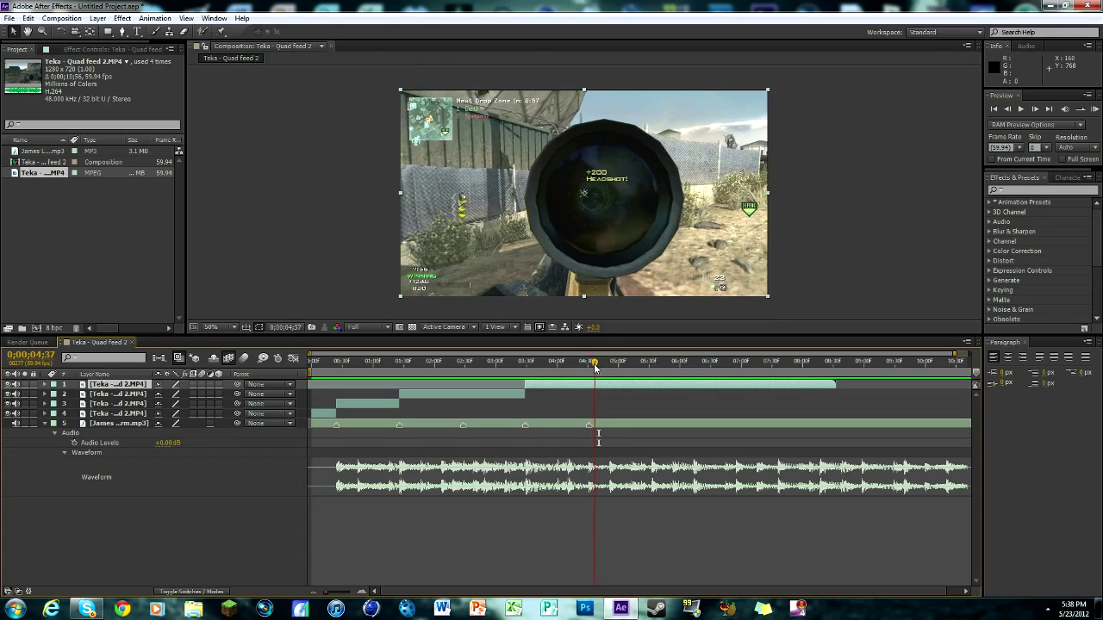
{"action": "key", "text": "ctrl+shift+d"}
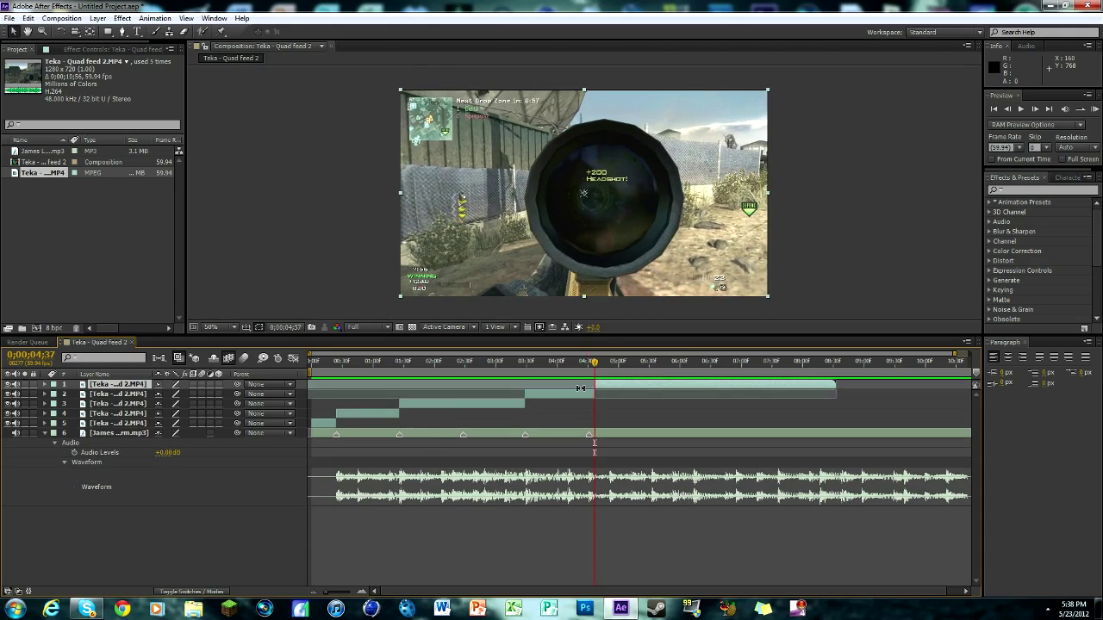
{"action": "left_click", "coordinate": [588, 395]}
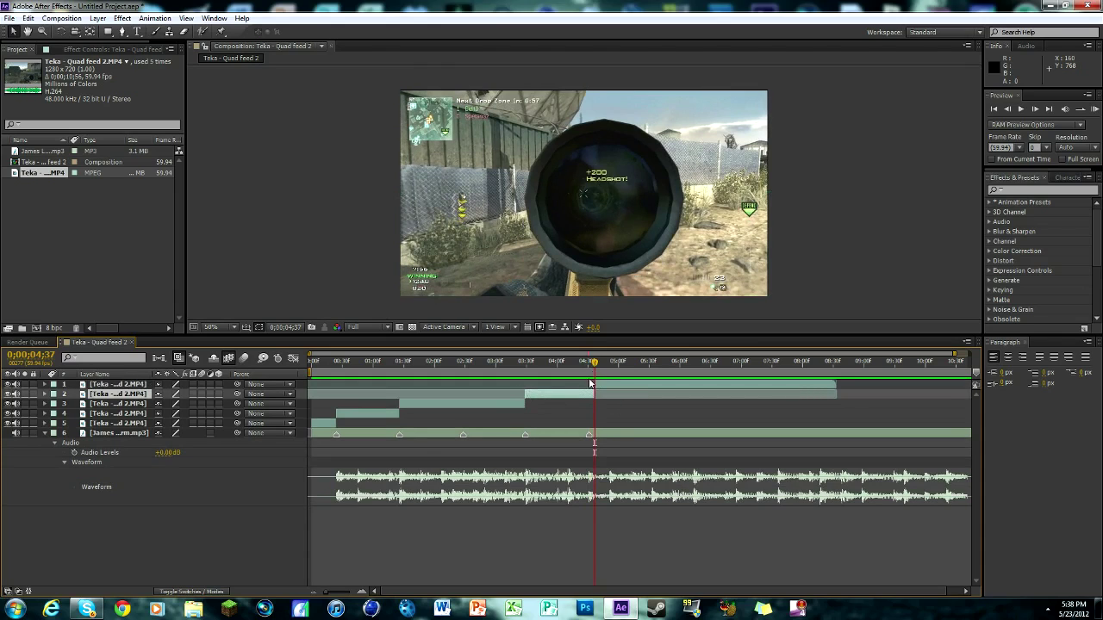
{"action": "mouse_move", "coordinate": [593, 363]}
{"action": "left_mouse_down"}
{"action": "mouse_move", "coordinate": [536, 363]}
{"action": "mouse_move", "coordinate": [590, 371]}
{"action": "left_mouse_up"}
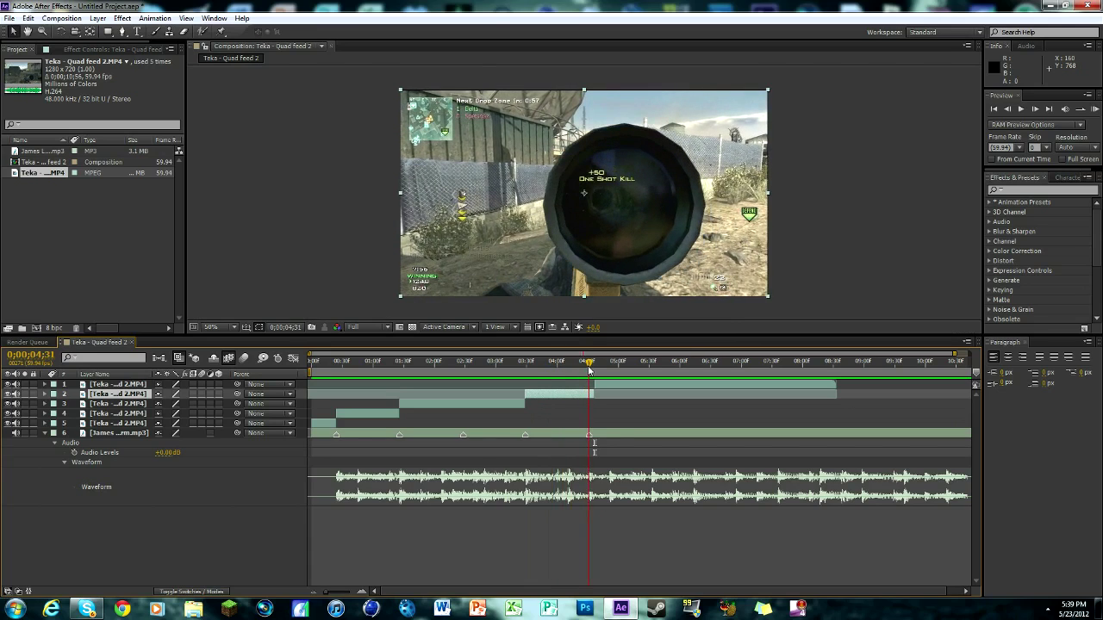
{"action": "left_click", "coordinate": [123, 18]}
Enable Time Remapping on layer 2 and add a keyframe at 0;00;04;37.
{"action": "mouse_move", "coordinate": [97, 19]}
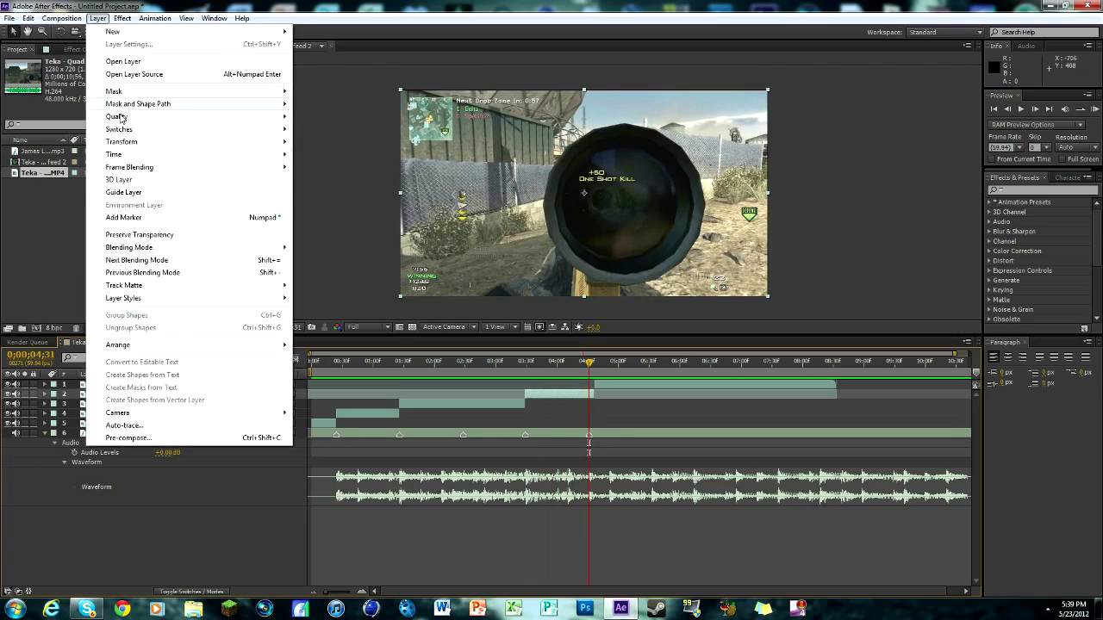
{"action": "mouse_move", "coordinate": [129, 155]}
{"action": "left_click", "coordinate": [352, 156]}
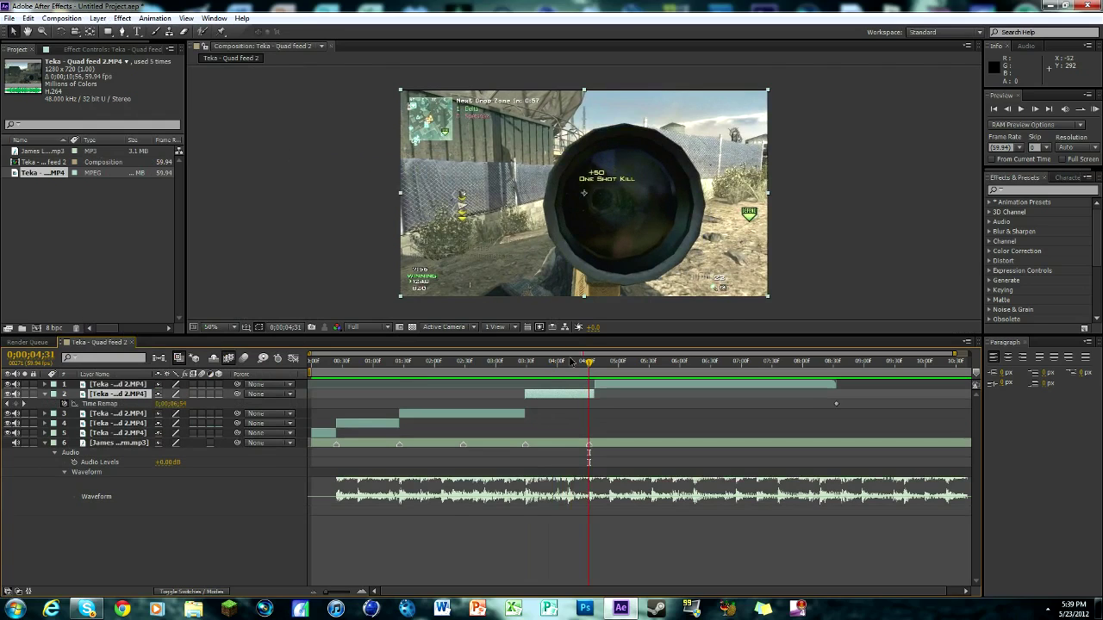
{"action": "left_click_drag", "start_coordinate": [592, 367], "coordinate": [597, 367]}
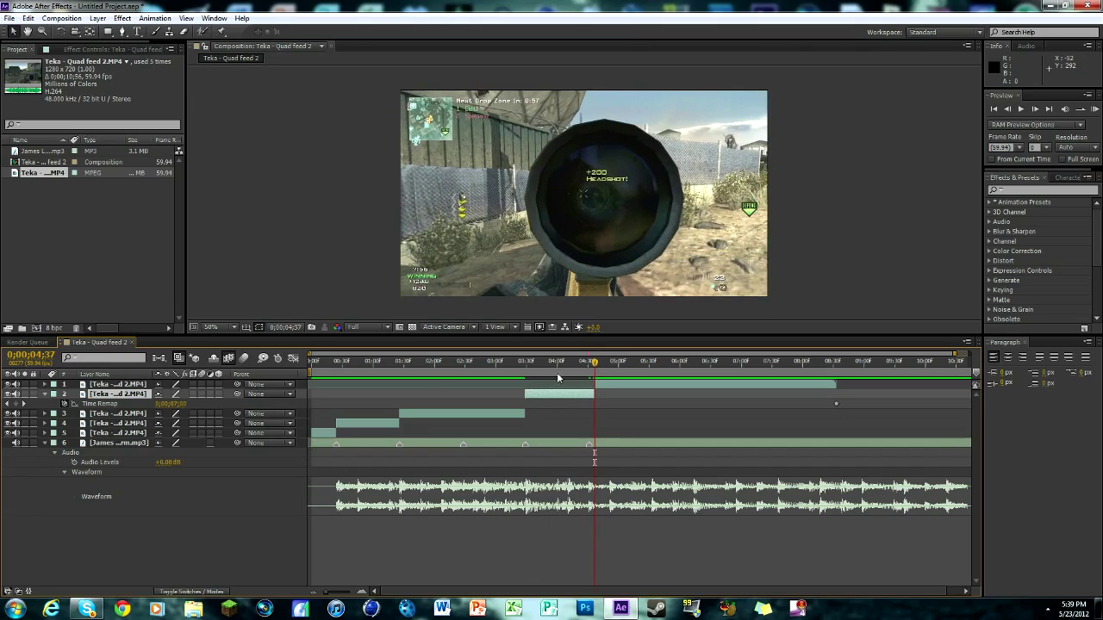
{"action": "left_click", "coordinate": [18, 404]}
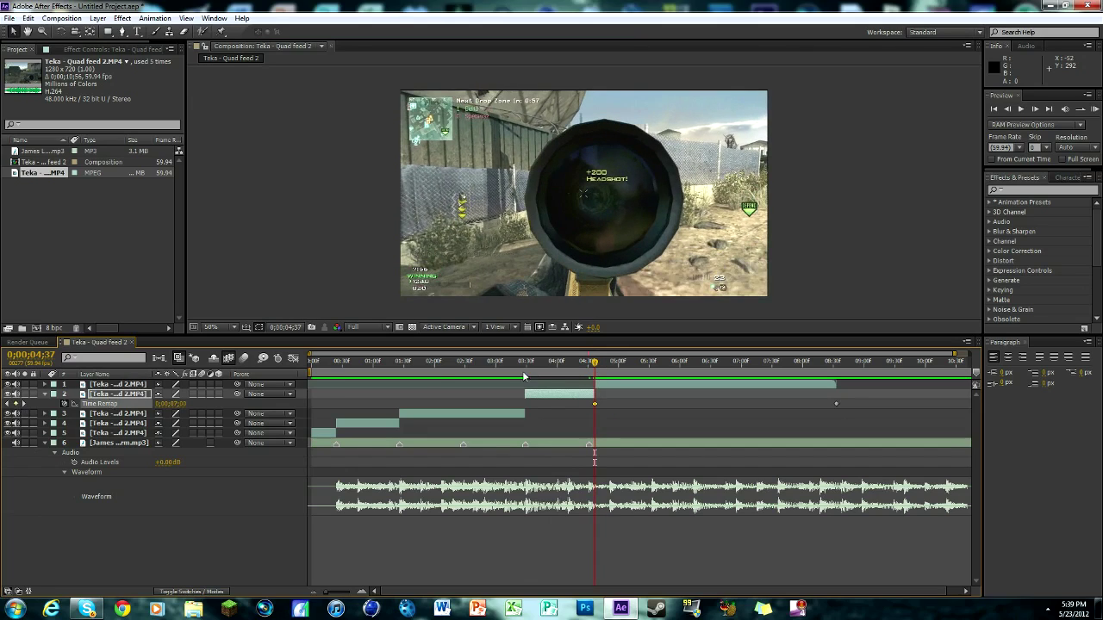
Move layer 2's headshot keyframe onto the 0;00;04;31 beat and scrub to check timing.
{"action": "left_click_drag", "start_coordinate": [592, 368], "coordinate": [525, 371]}
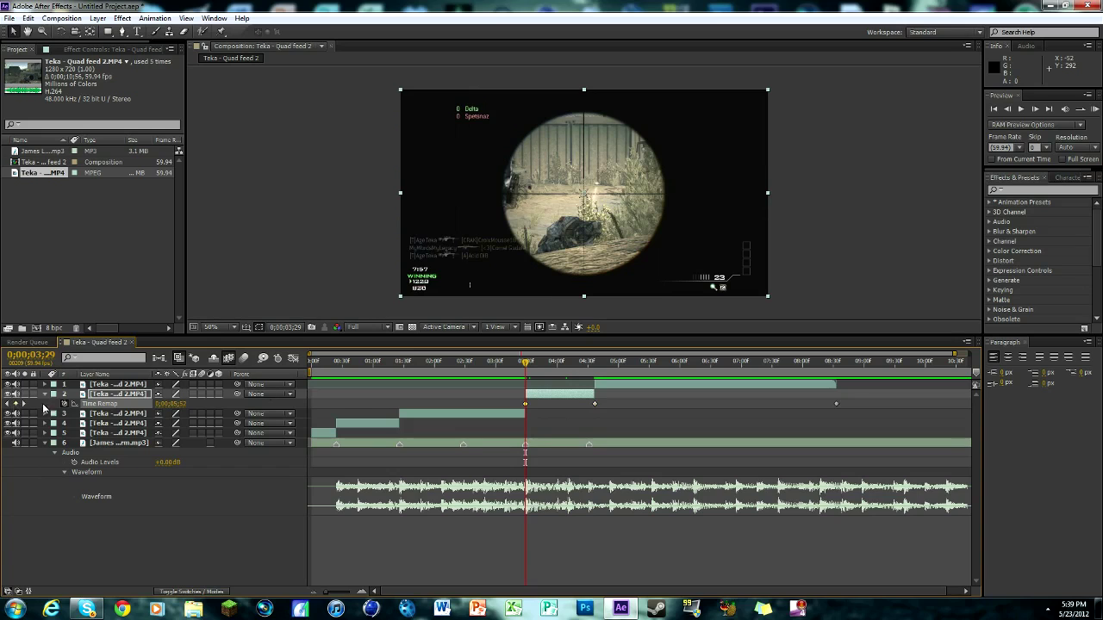
{"action": "left_click", "coordinate": [595, 396]}
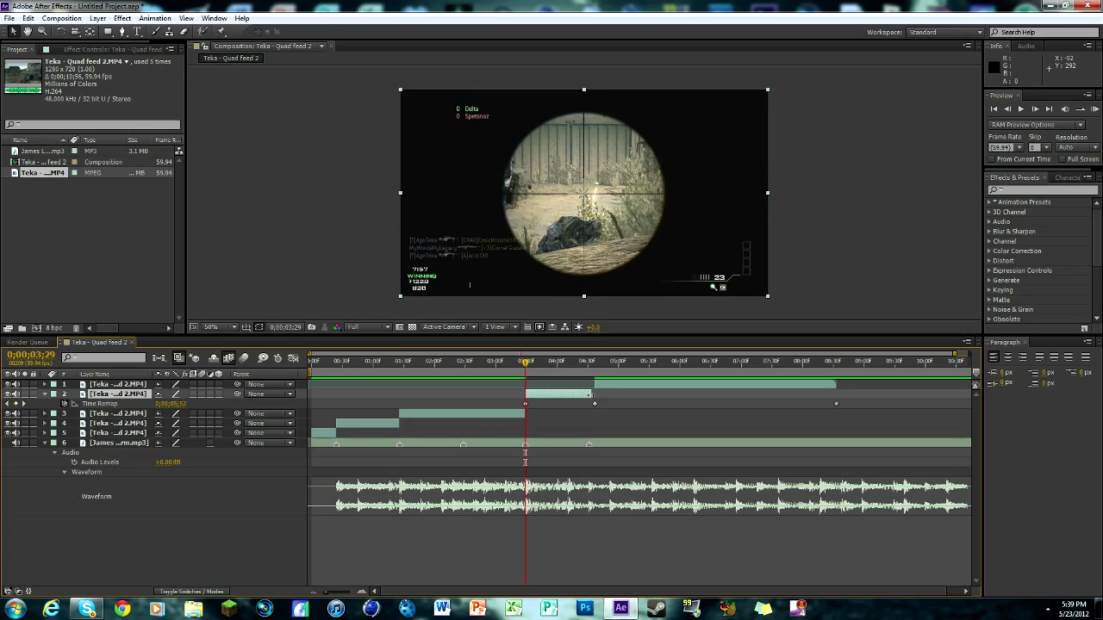
{"action": "left_click_drag", "start_coordinate": [528, 368], "coordinate": [590, 376]}
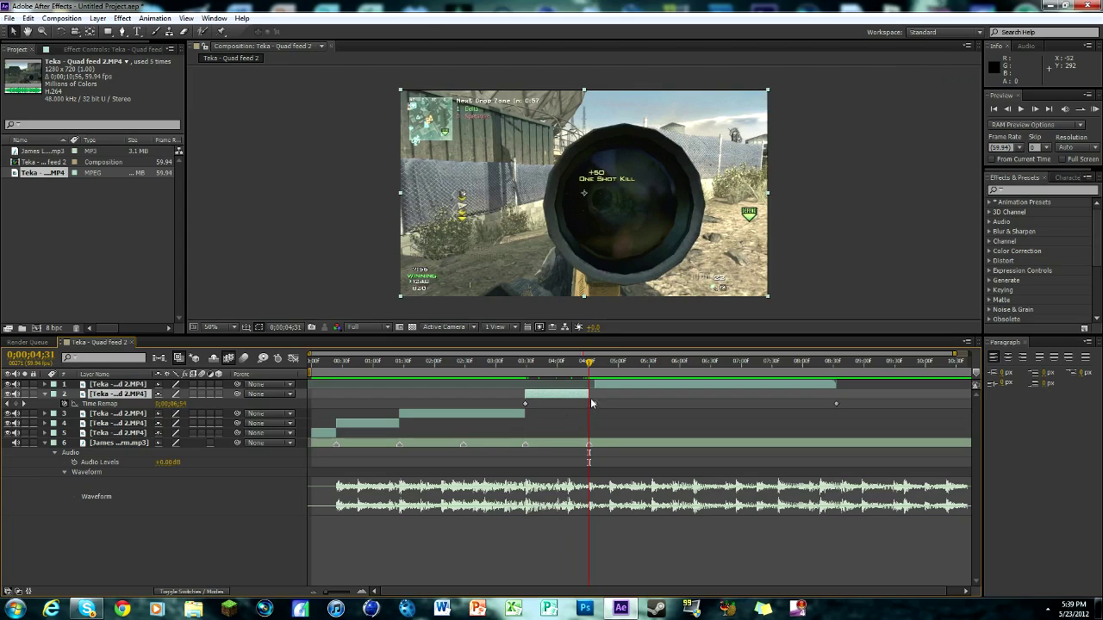
{"action": "left_click", "coordinate": [589, 396]}
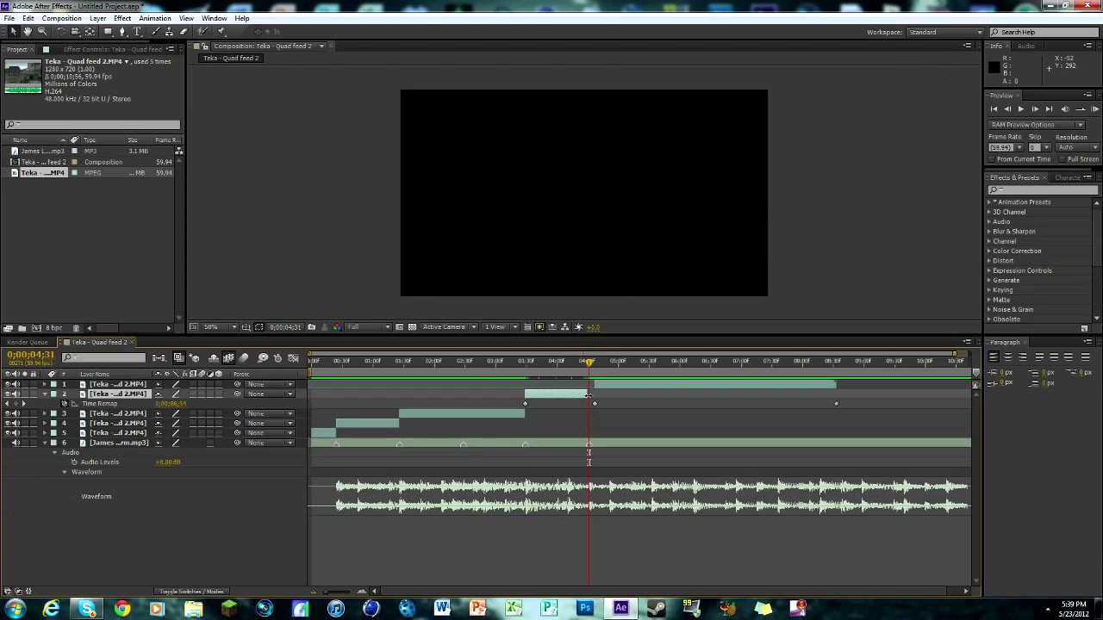
{"action": "left_click_drag", "start_coordinate": [597, 405], "coordinate": [592, 401]}
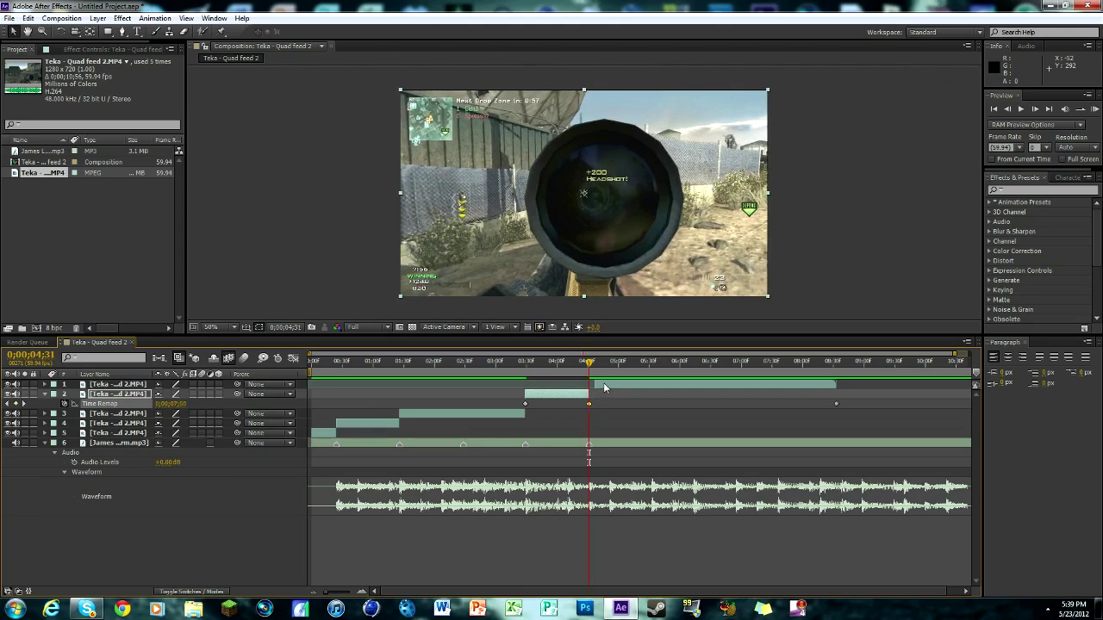
{"action": "left_click", "coordinate": [600, 386]}
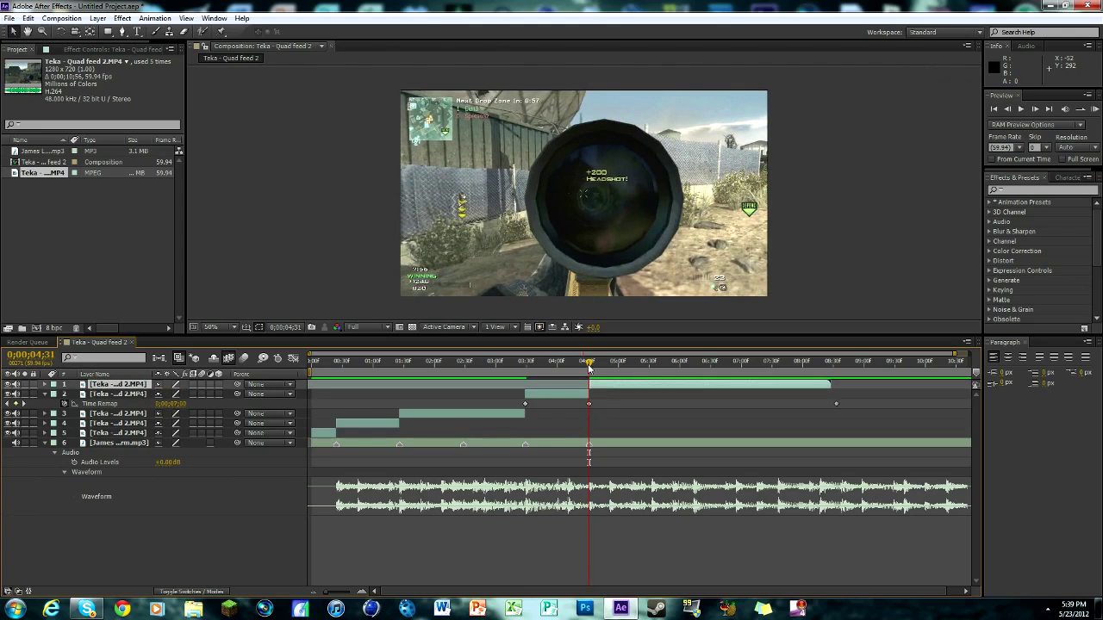
{"action": "left_click_drag", "start_coordinate": [590, 368], "coordinate": [186, 394]}
{"action": "left_click_drag", "start_coordinate": [312, 365], "coordinate": [562, 370]}
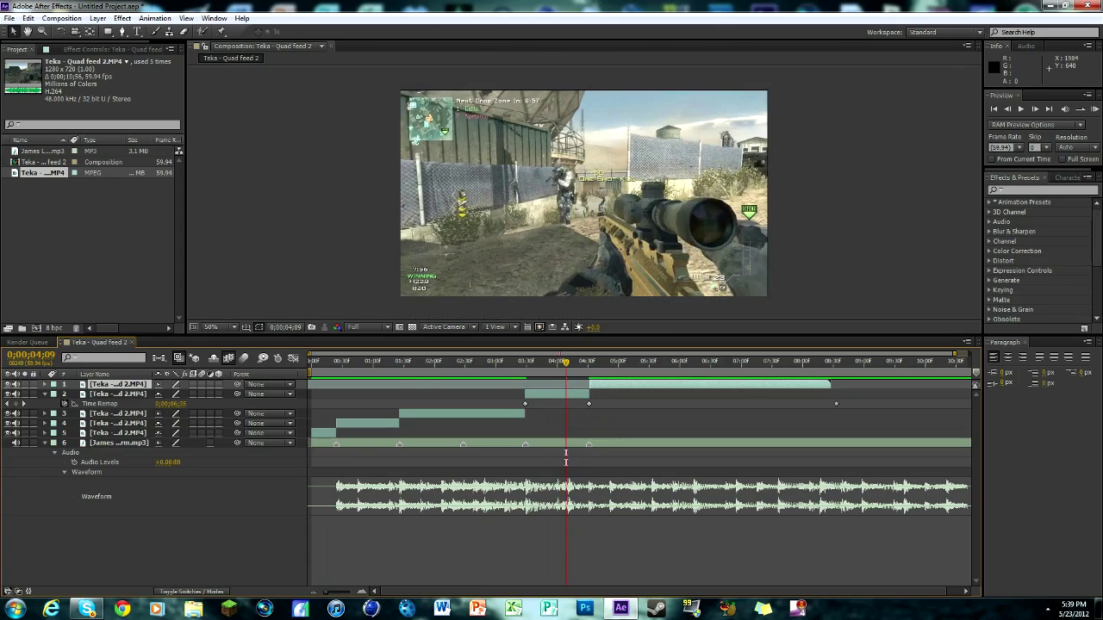
Run a RAM Preview of the retimed edit and scrub back near 0;00;03;52.
{"action": "left_click", "coordinate": [1095, 109]}
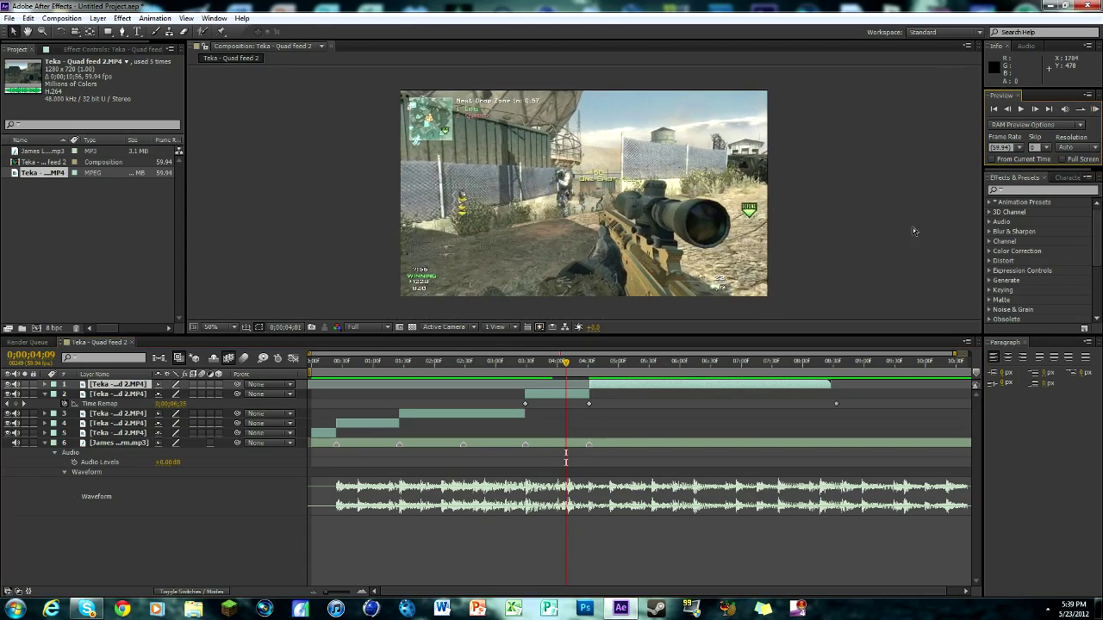
{"action": "left_click", "coordinate": [555, 367]}
{"action": "left_click_drag", "start_coordinate": [565, 366], "coordinate": [435, 362]}
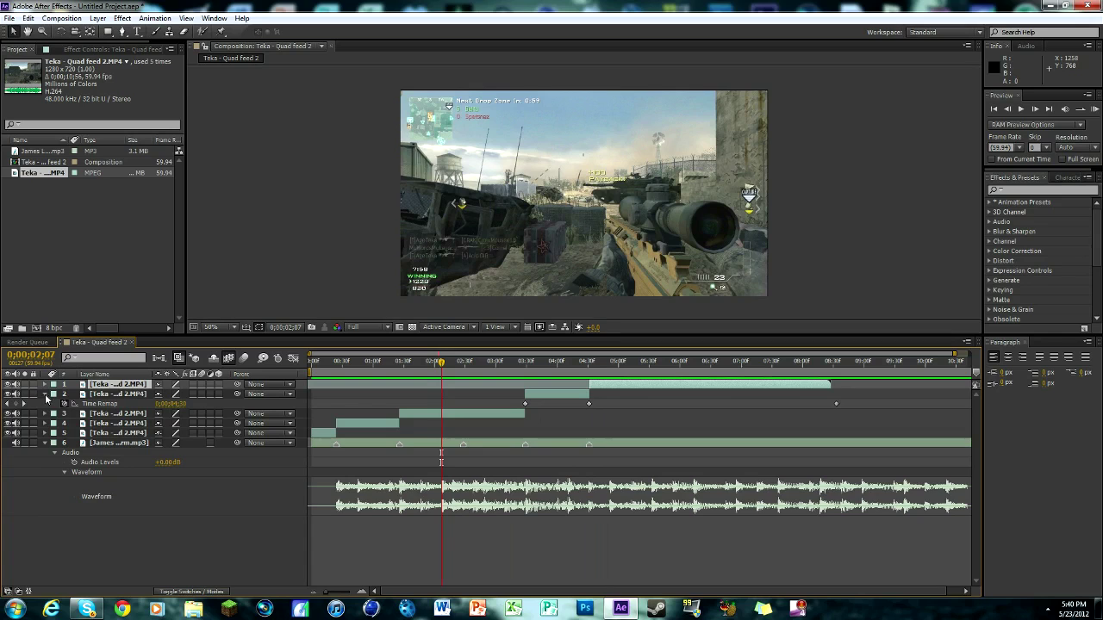
Collapse layer 2's Time Remap property, scrub through the edit, and show hidden tray icons.
{"action": "left_click", "coordinate": [44, 395]}
{"action": "left_click_drag", "start_coordinate": [441, 366], "coordinate": [590, 372]}
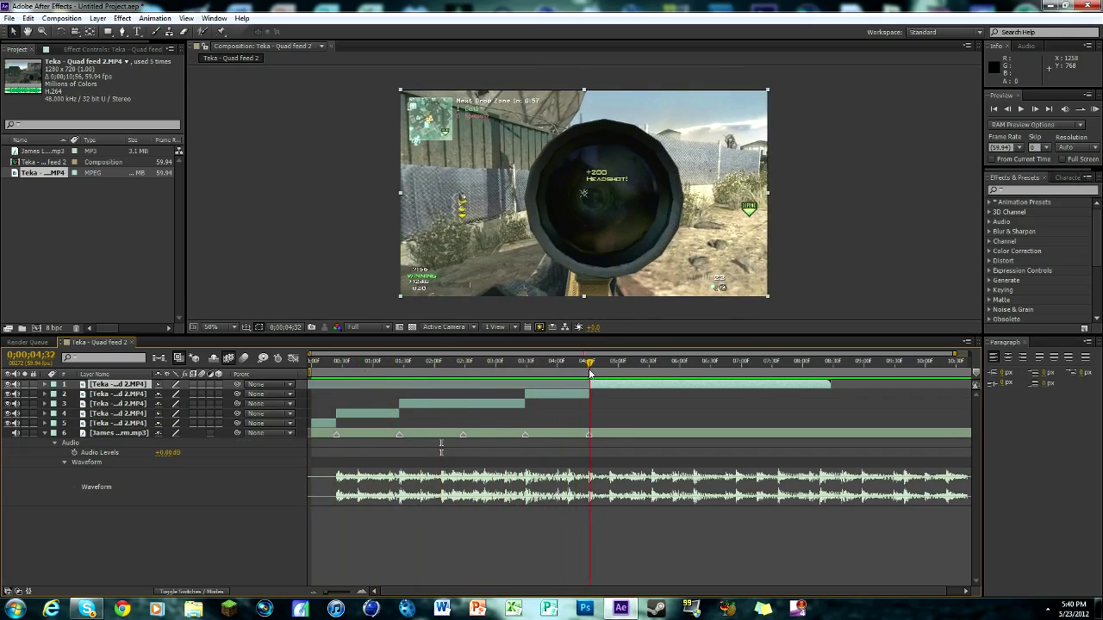
{"action": "left_click", "coordinate": [1052, 610]}
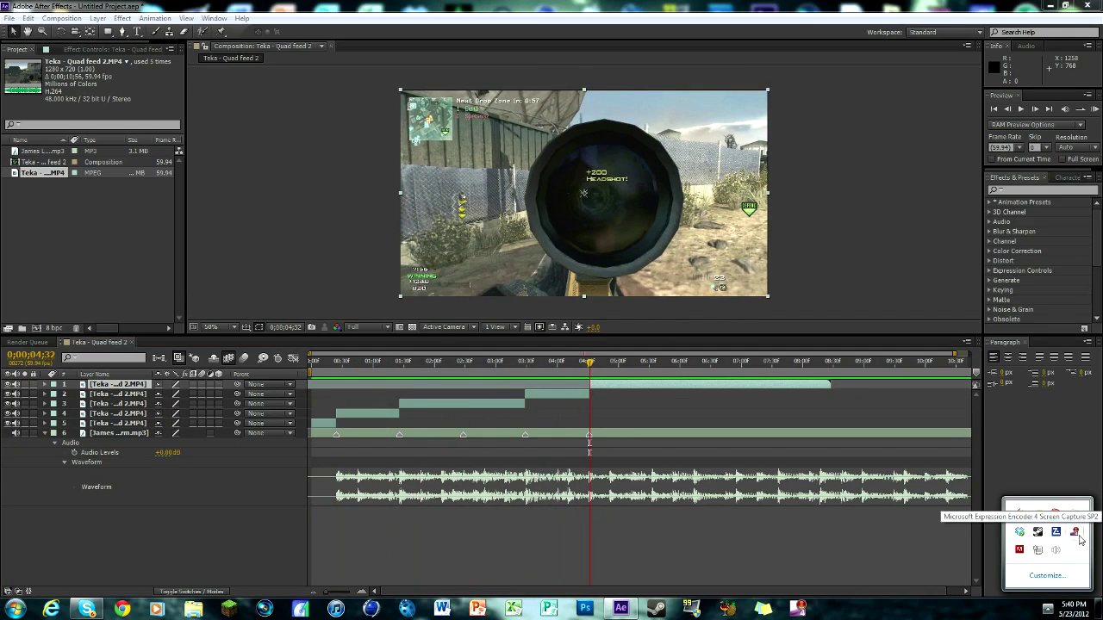